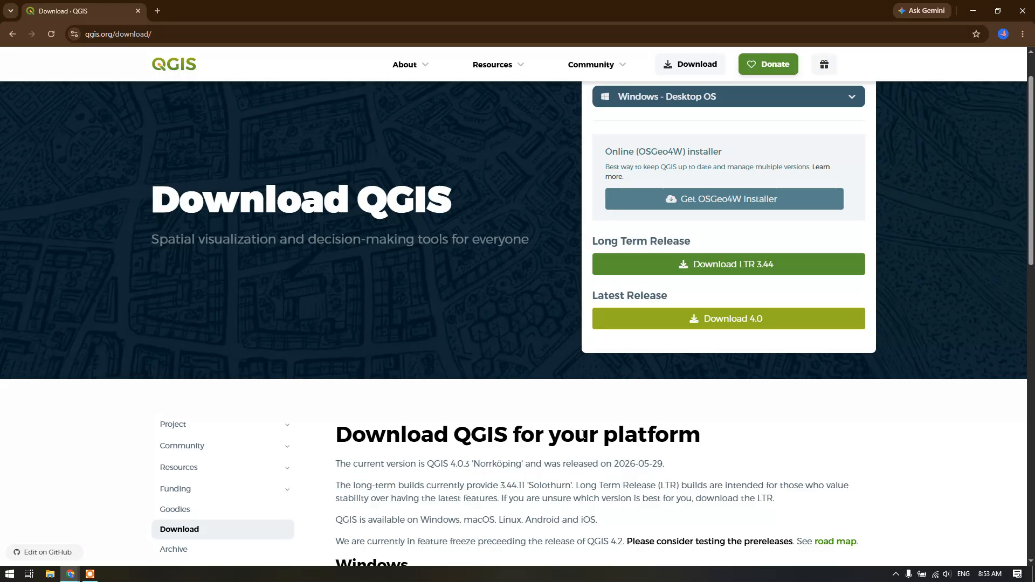
Look through the QGIS download page's installer options, release versions and platform notes
scroll(590, 418, up, 1)
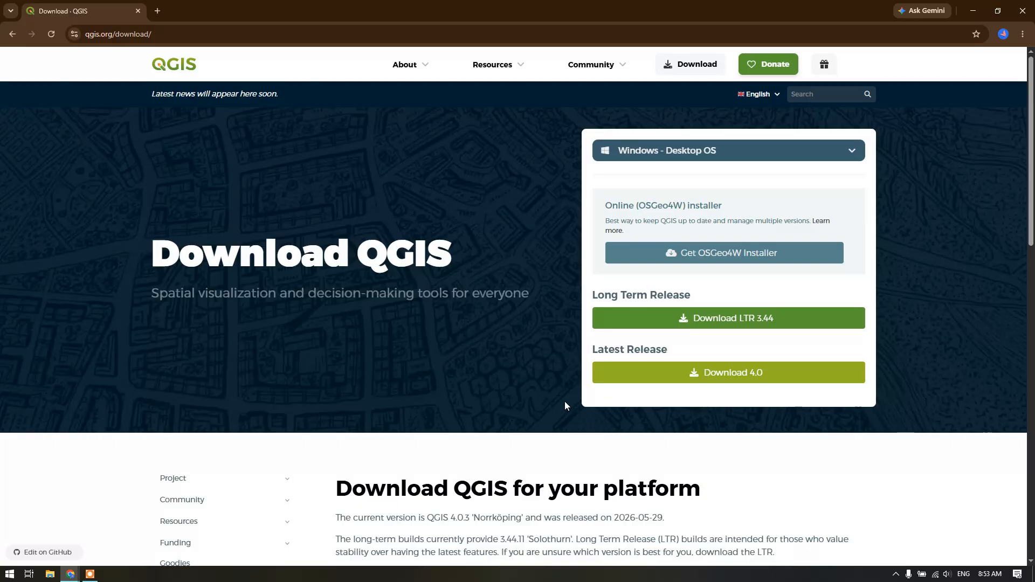
scroll(566, 405, down, 1)
scroll(566, 405, up, 1)
scroll(565, 405, down, 1)
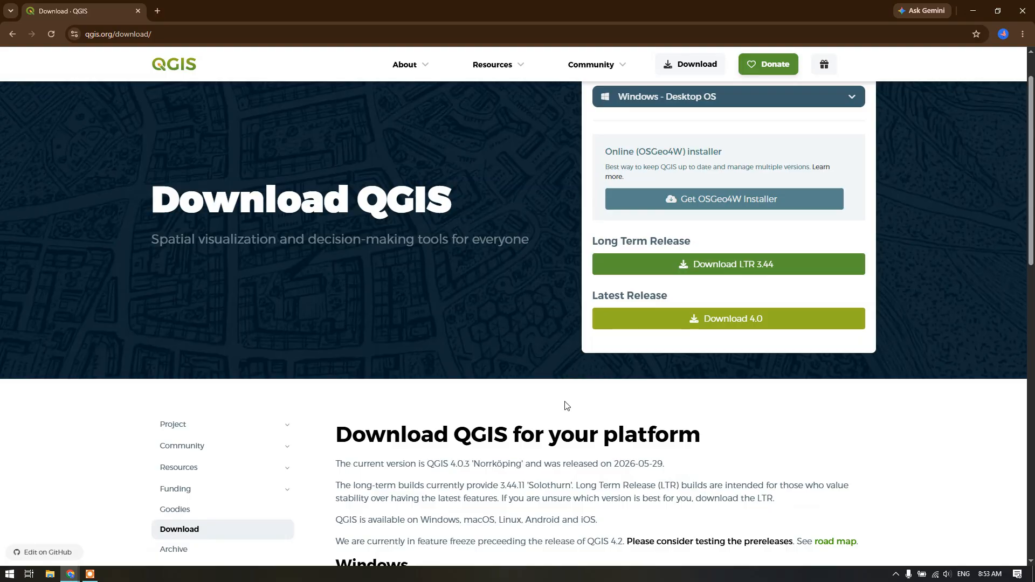
scroll(564, 405, down, 2)
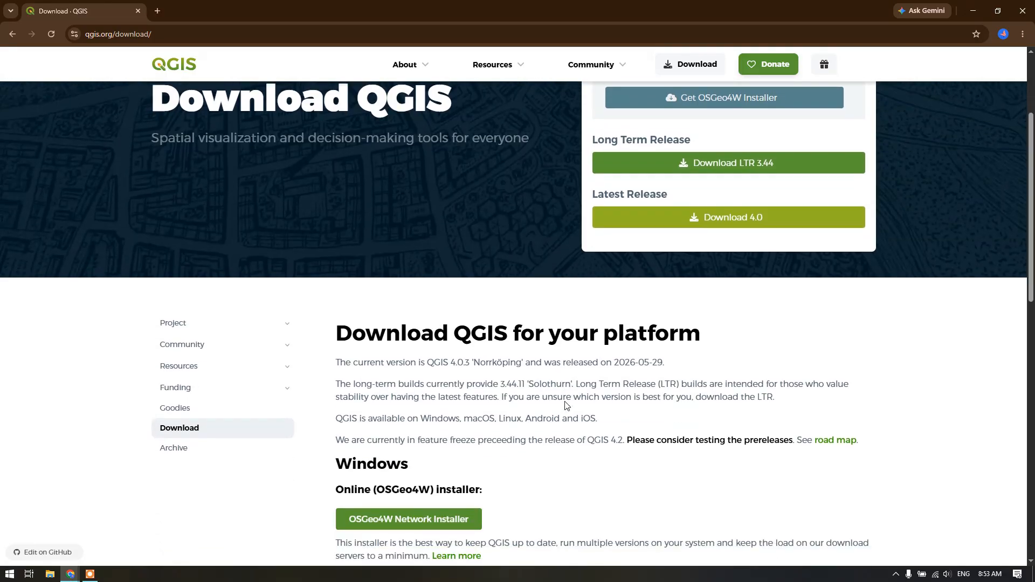
scroll(565, 405, down, 1)
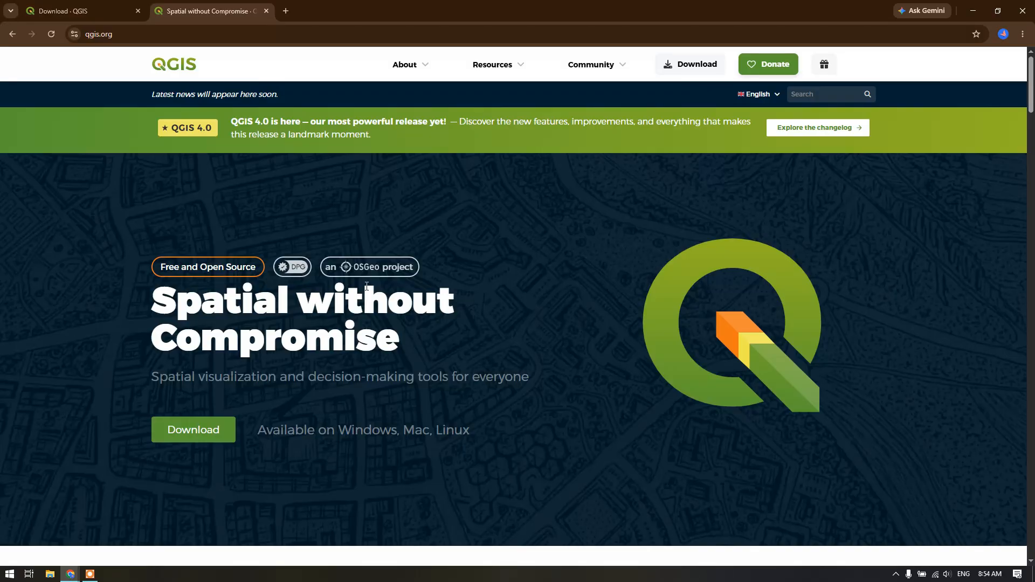
Read the QGIS homepage feature sections on creating maps, editing layers, and processing and analyzing data
scroll(366, 286, down, 4)
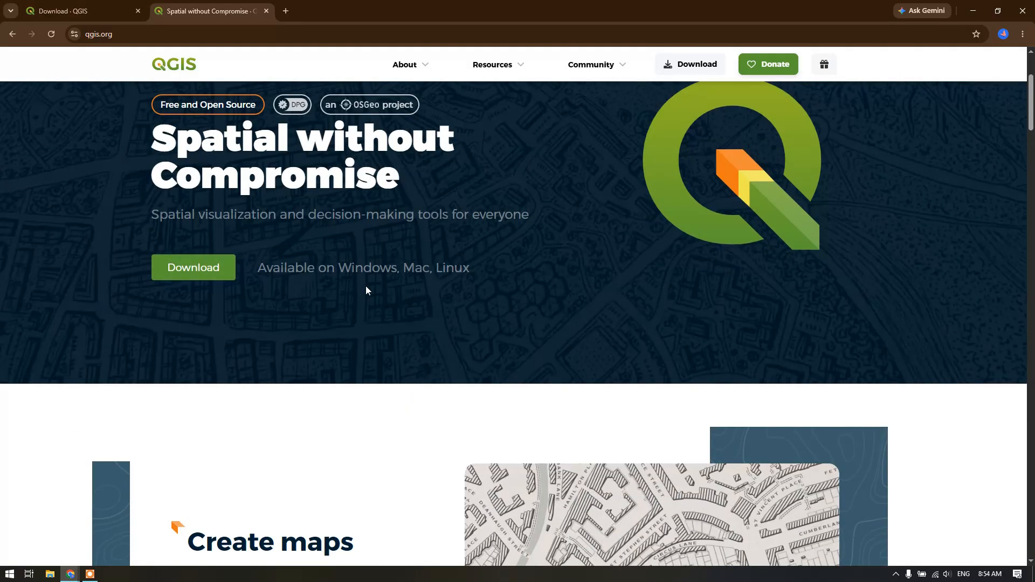
scroll(366, 290, up, 1)
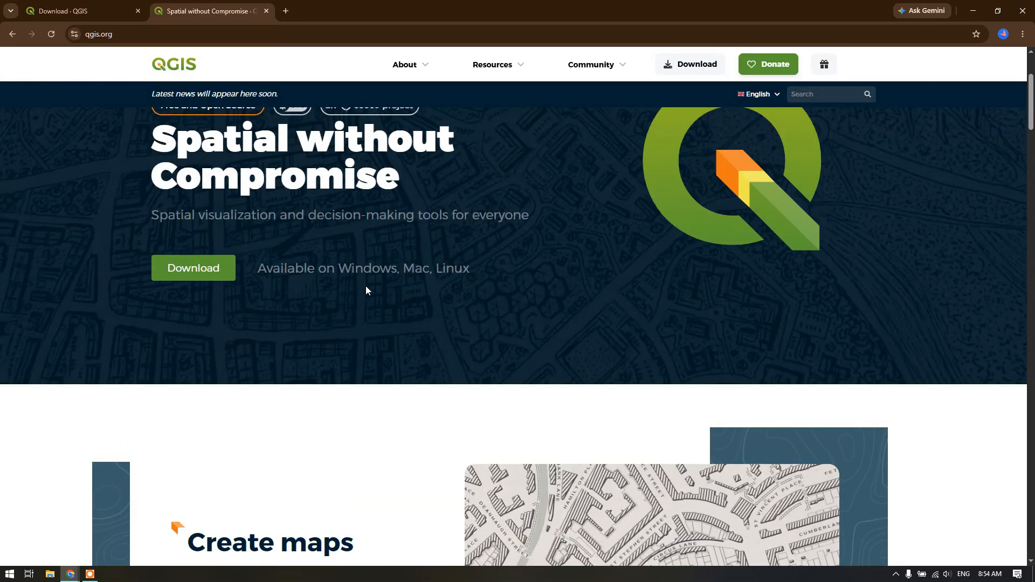
scroll(367, 290, down, 3)
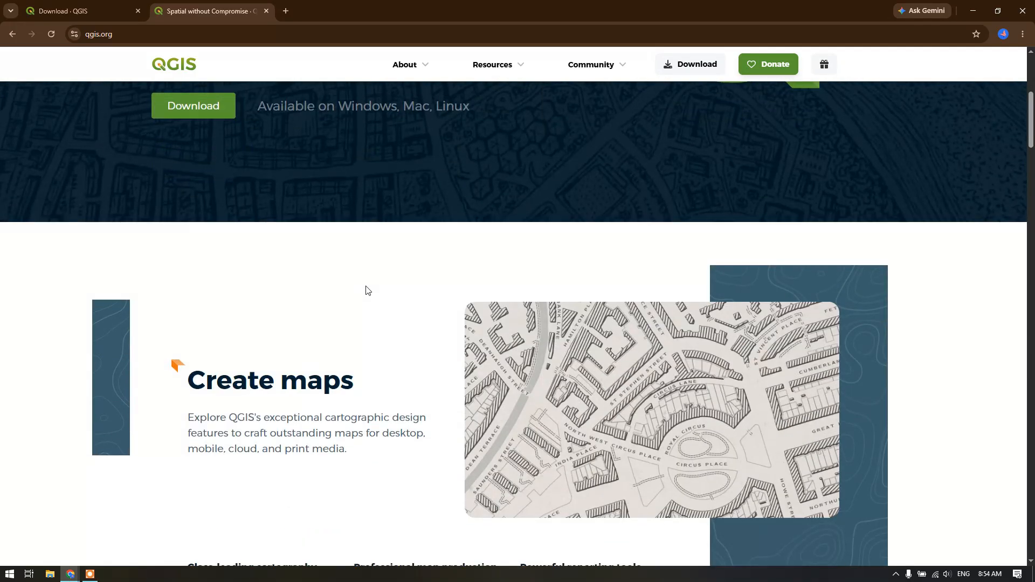
scroll(367, 290, down, 1)
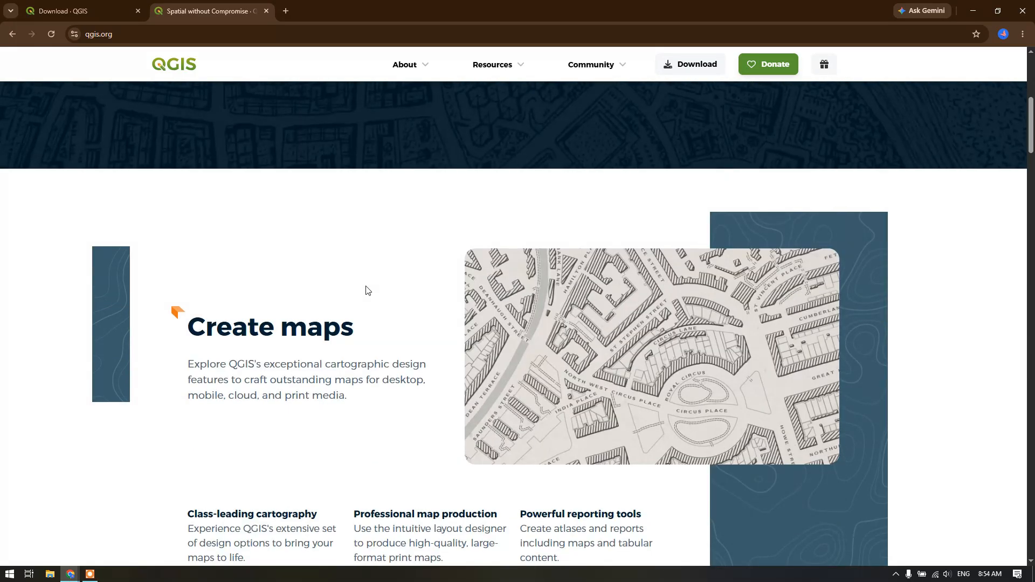
scroll(365, 291, down, 3)
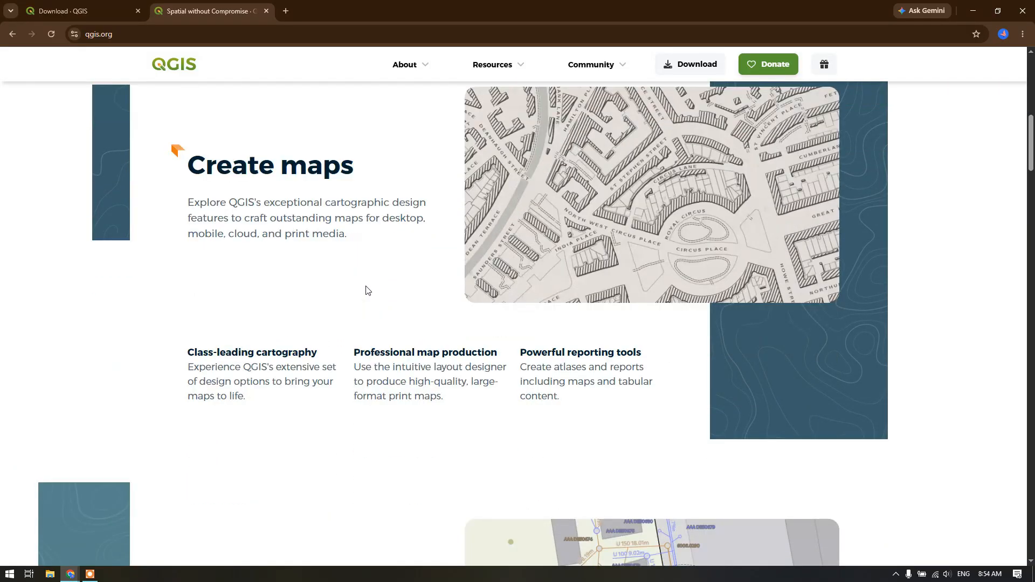
scroll(365, 290, down, 1)
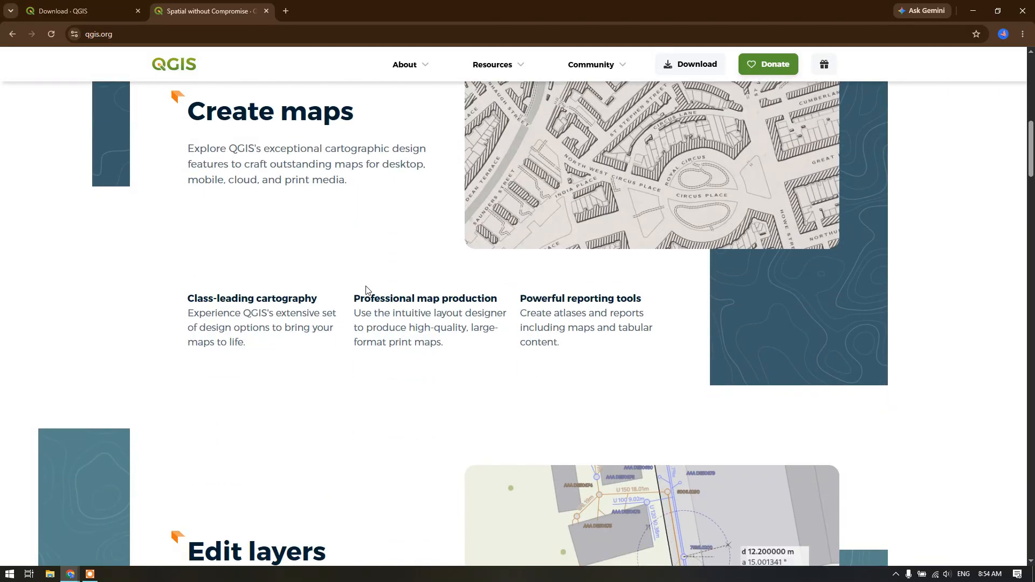
scroll(366, 291, down, 3)
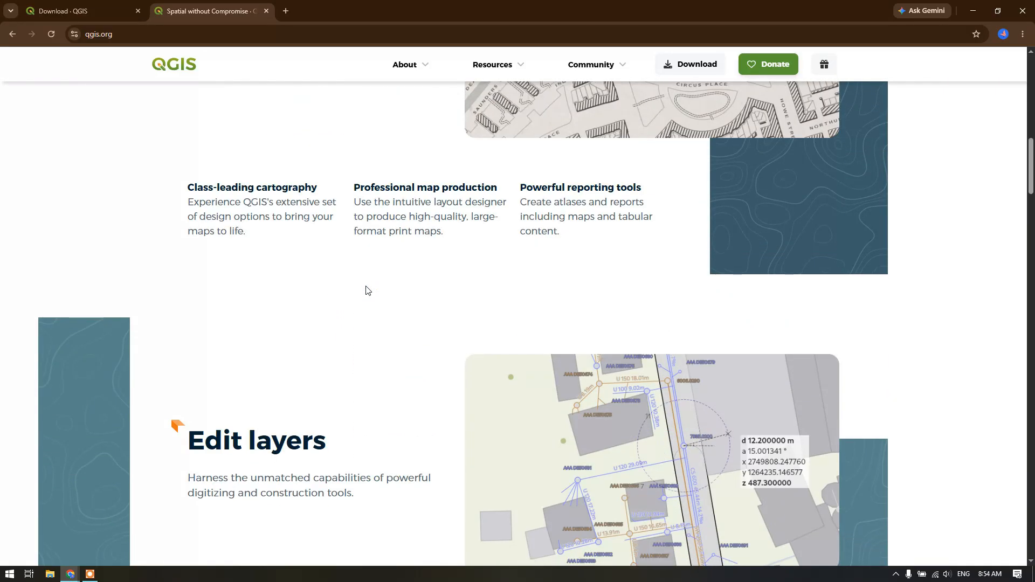
scroll(366, 291, down, 1)
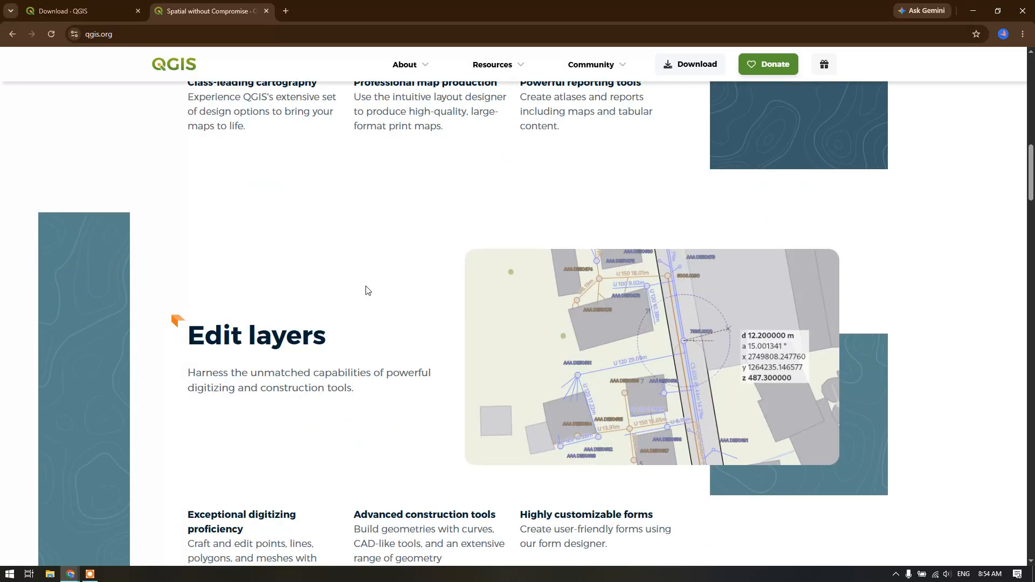
scroll(365, 291, down, 2)
scroll(366, 291, down, 2)
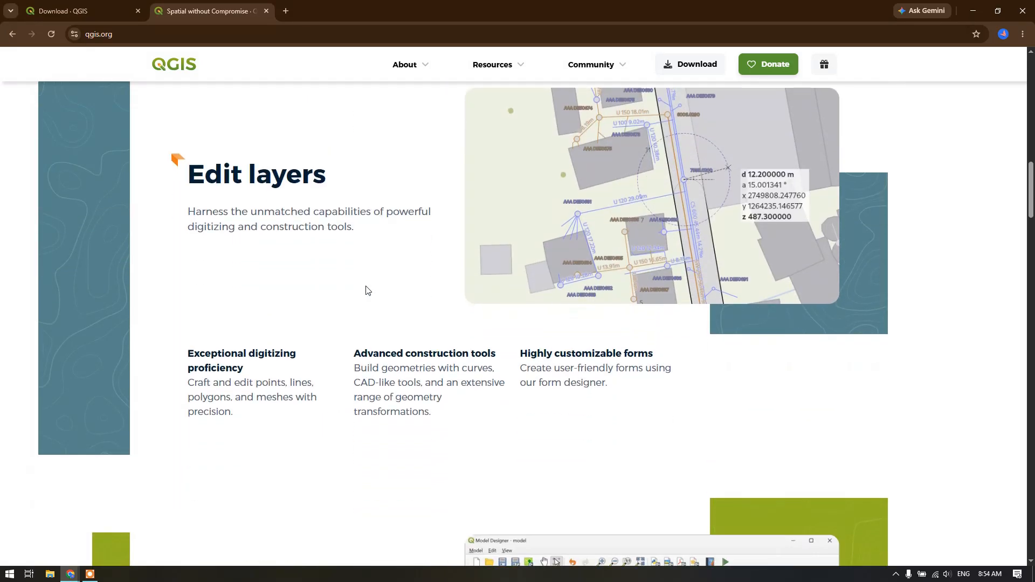
scroll(365, 290, down, 2)
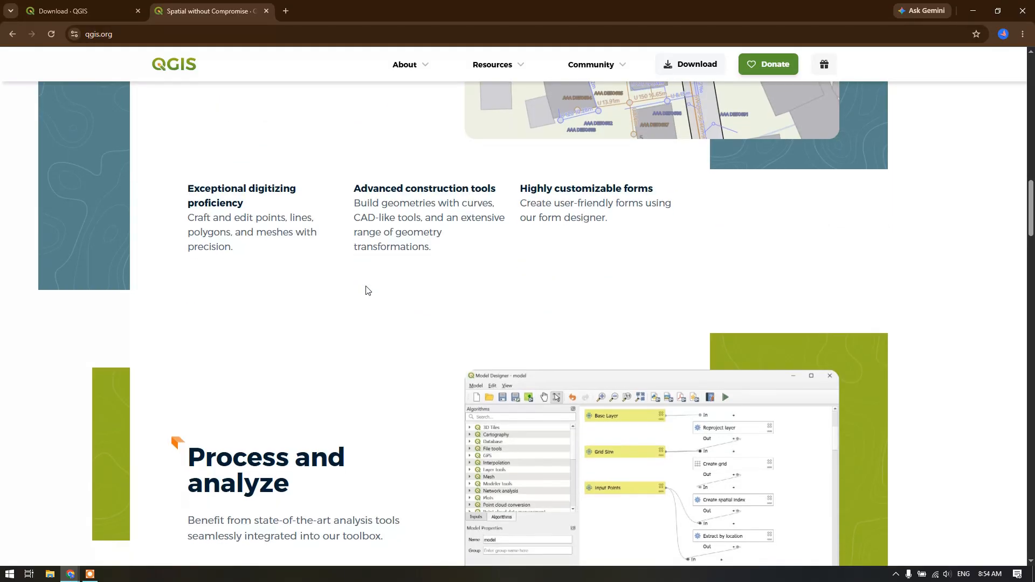
scroll(366, 291, down, 1)
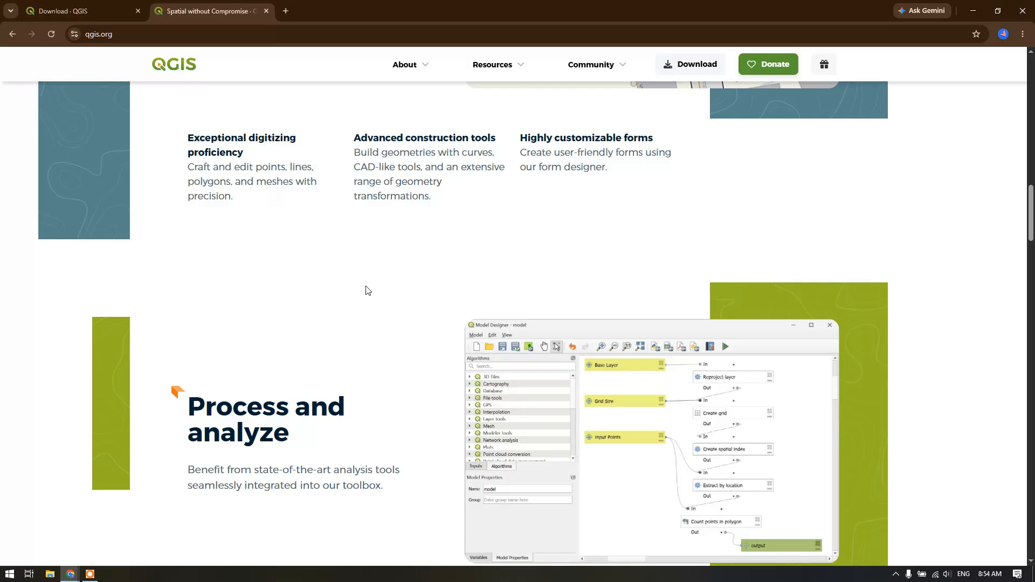
scroll(366, 291, down, 1)
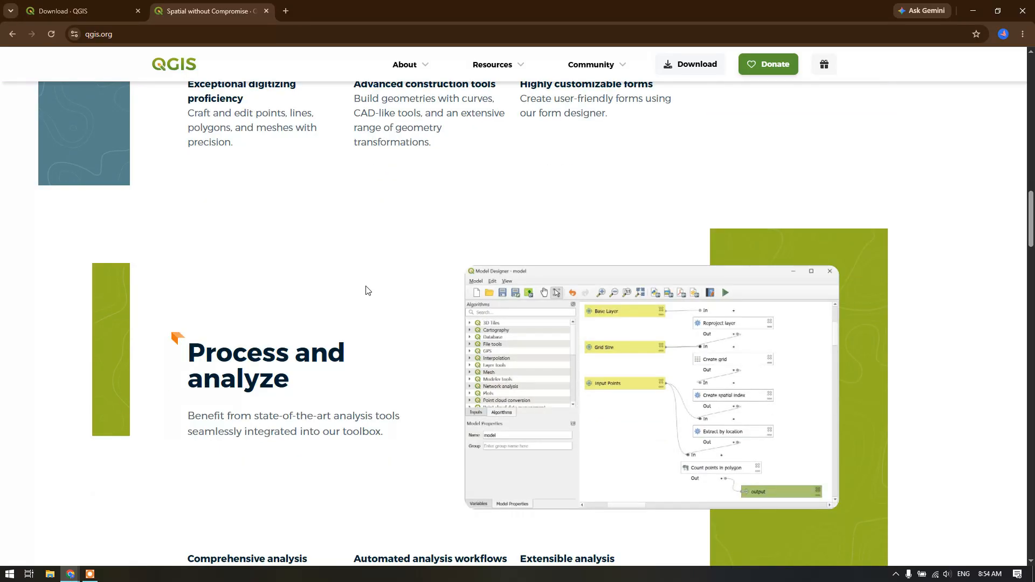
scroll(366, 290, down, 1)
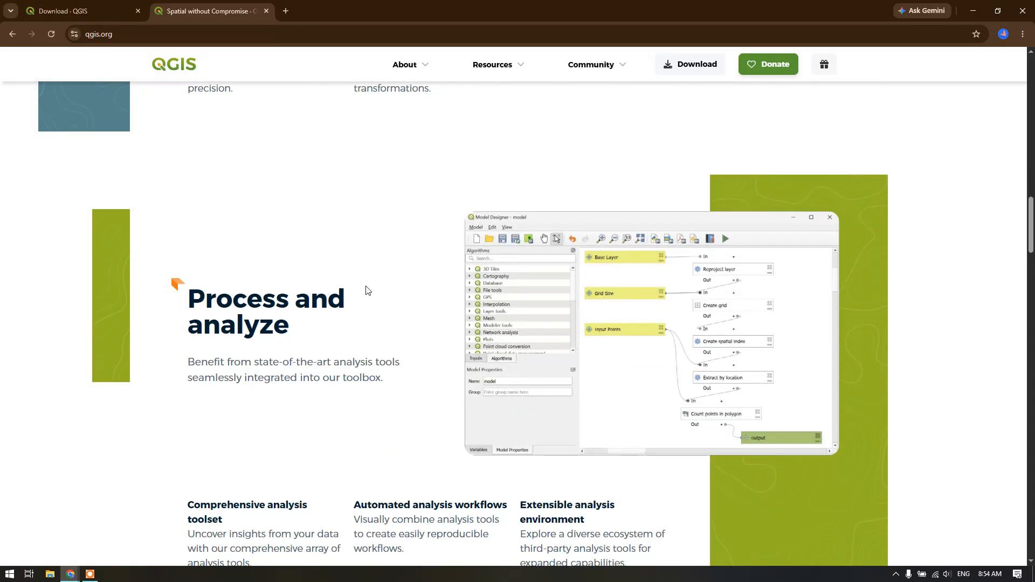
scroll(366, 291, down, 1)
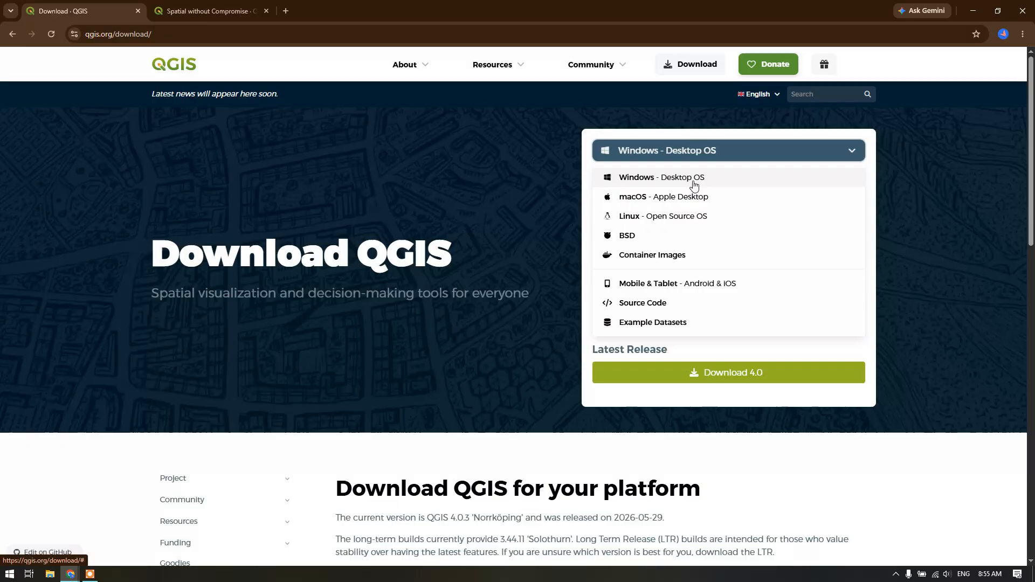
Choose Windows - Desktop OS as the platform on the QGIS download page
click(693, 180)
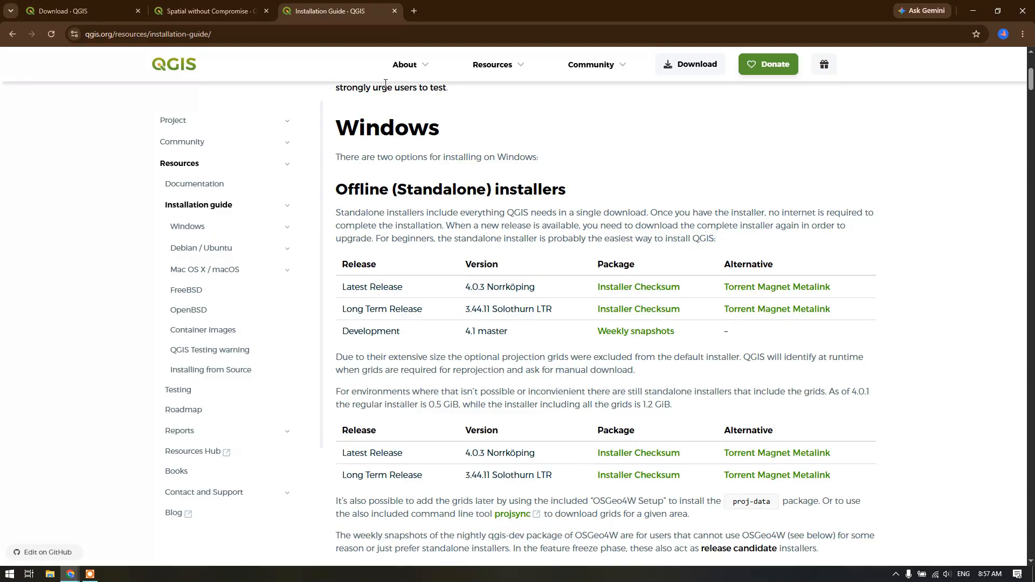
Search Google for qgis in a new browser tab and open the official QGIS homepage
click(415, 17)
click(399, 222)
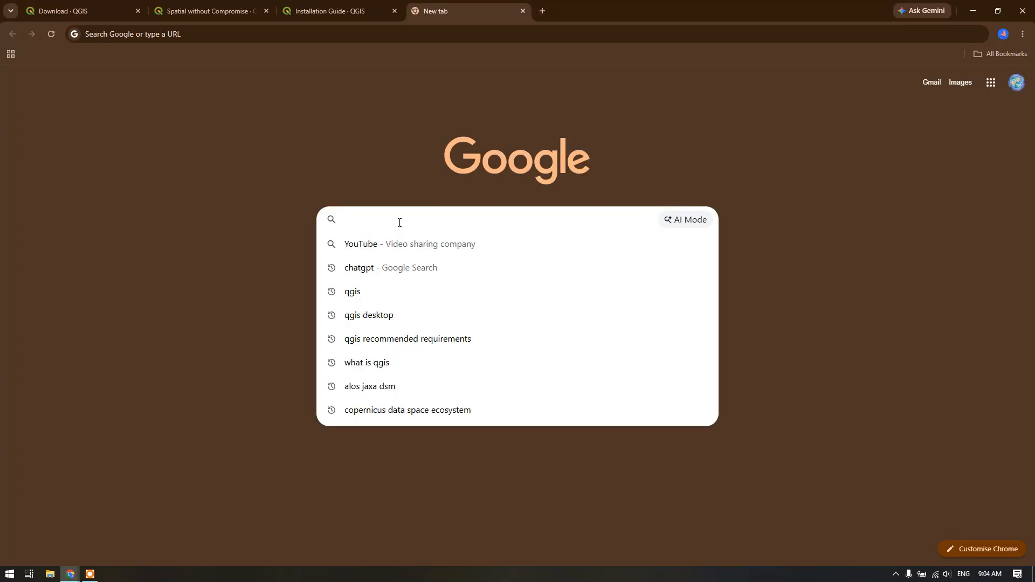
click(361, 292)
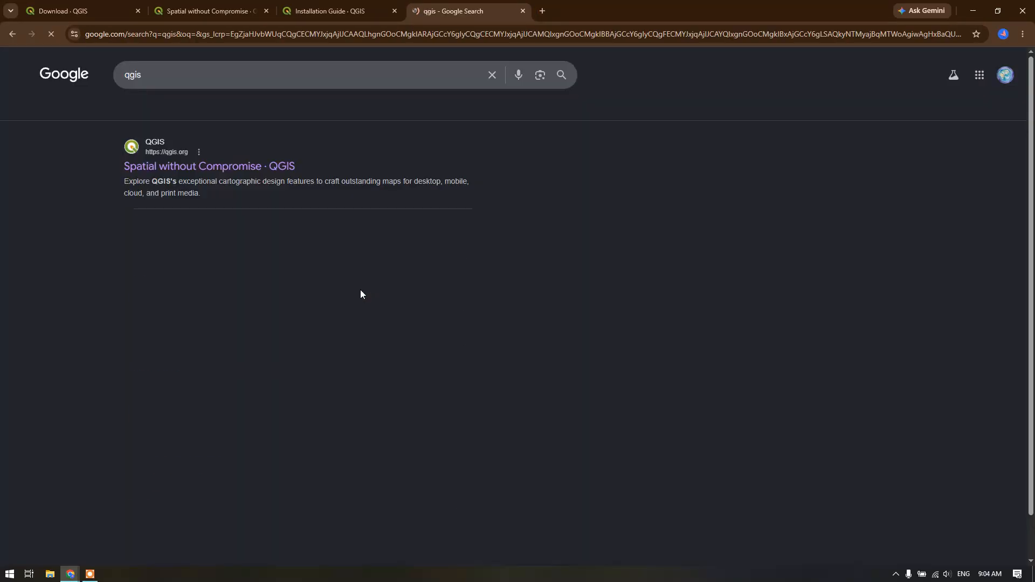
click(177, 168)
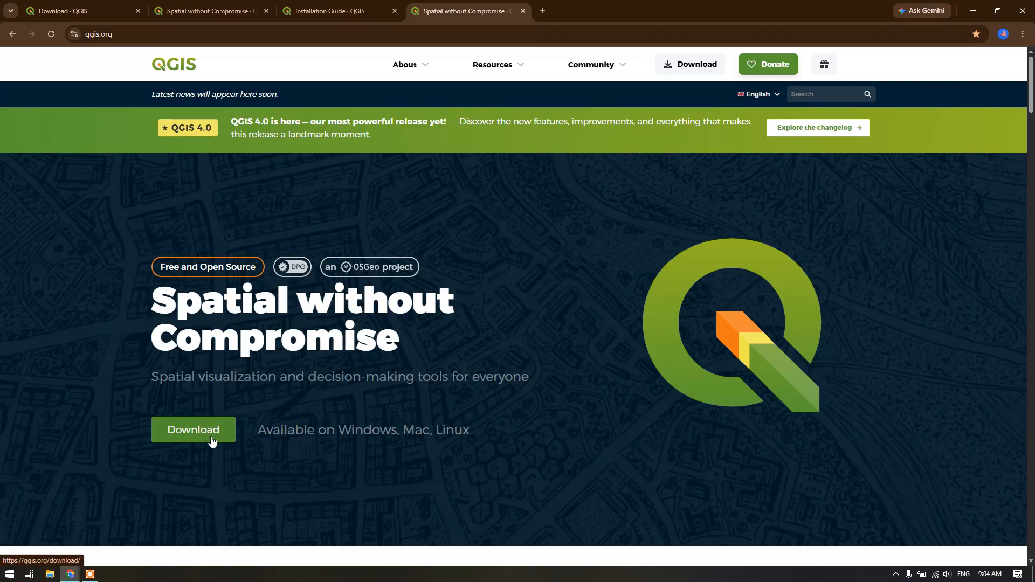
Return to the search results, open the QGIS Download page and skip the donation request
click(12, 34)
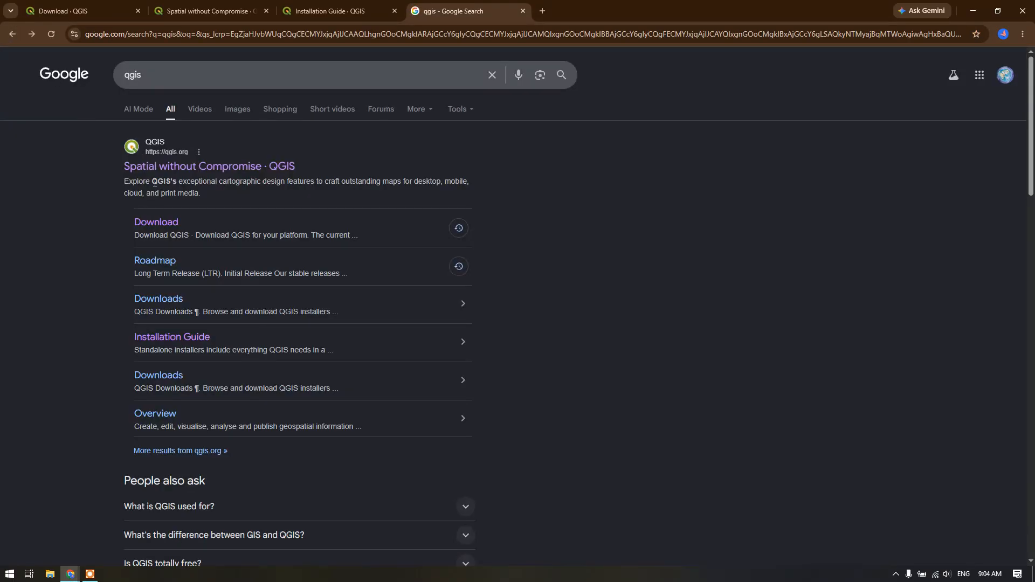
click(169, 226)
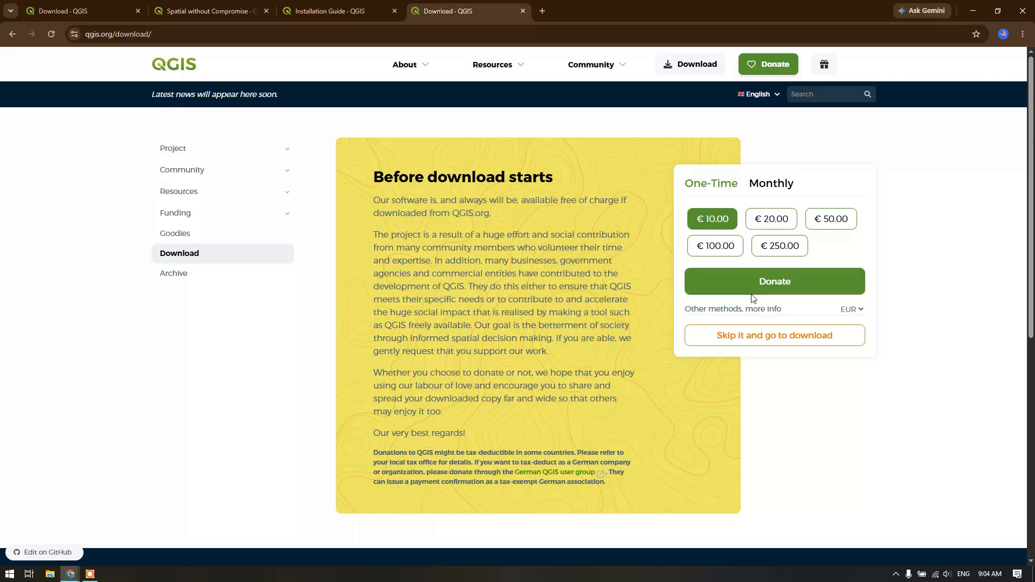
click(750, 338)
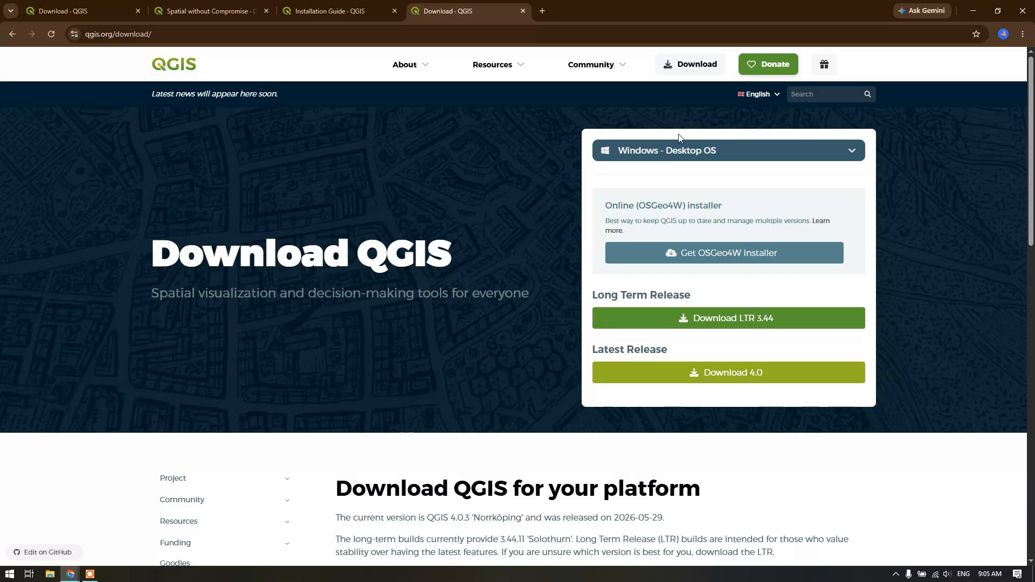
Review the available platforms and download the offline standalone installer of the Latest Version for Windows (4.0)
click(663, 157)
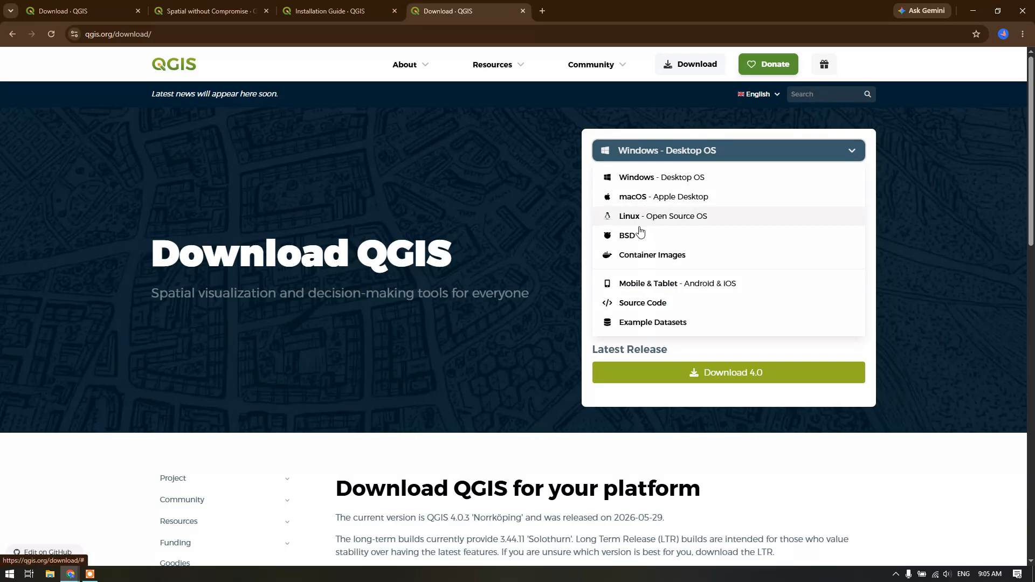
click(661, 160)
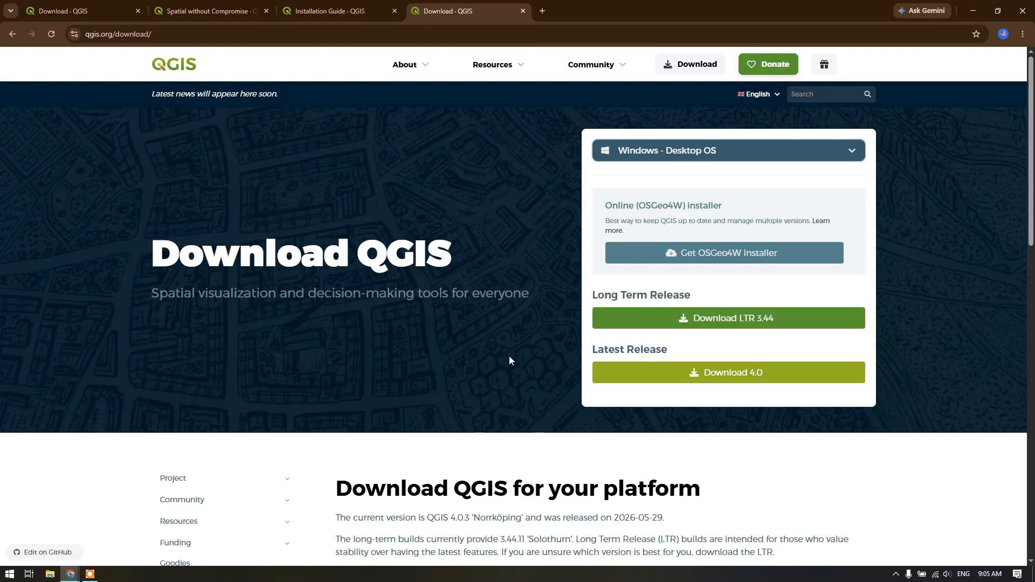
scroll(510, 360, down, 5)
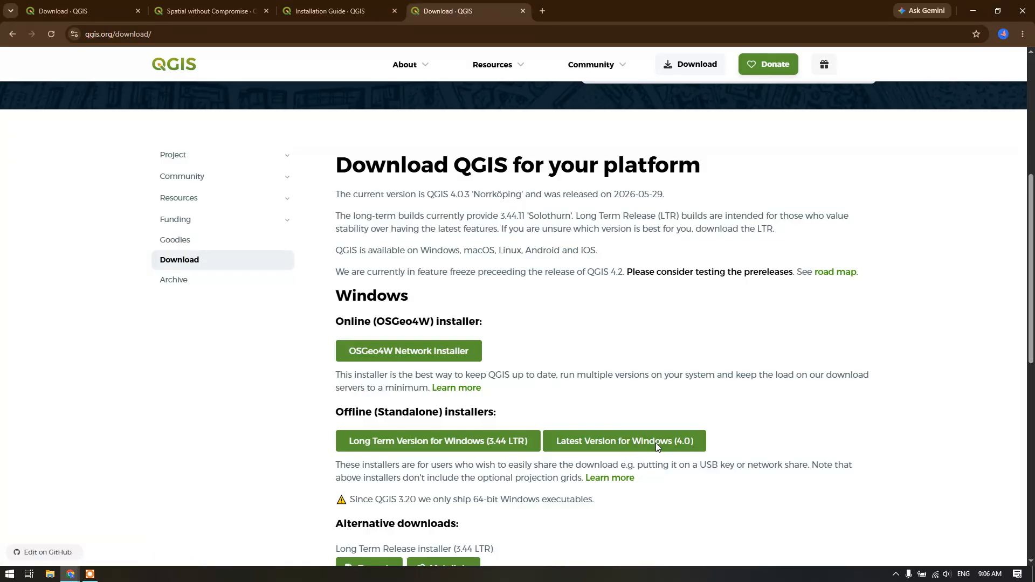
click(655, 443)
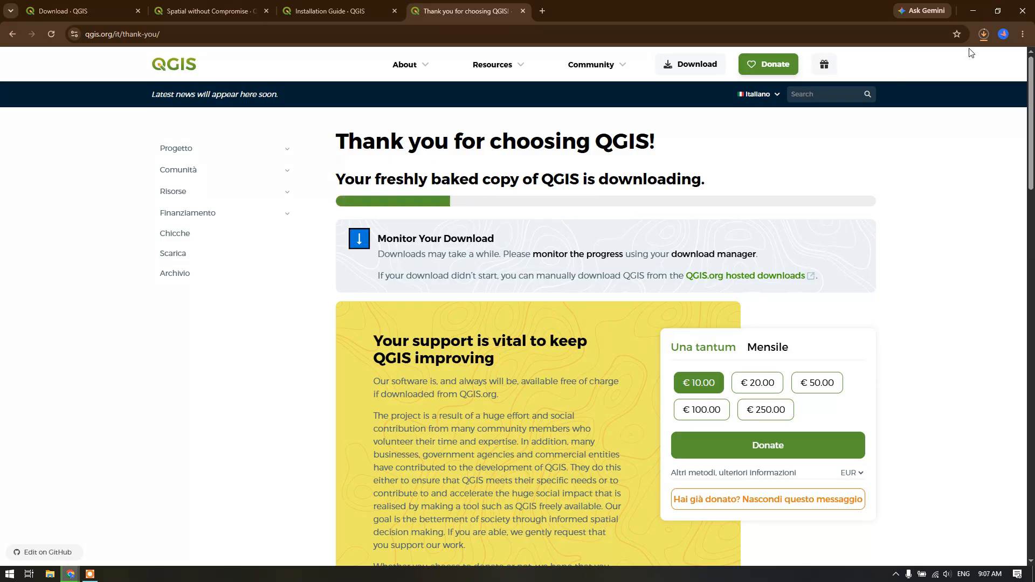
Check the QGIS installer's download progress and show the downloaded file in its folder
click(982, 35)
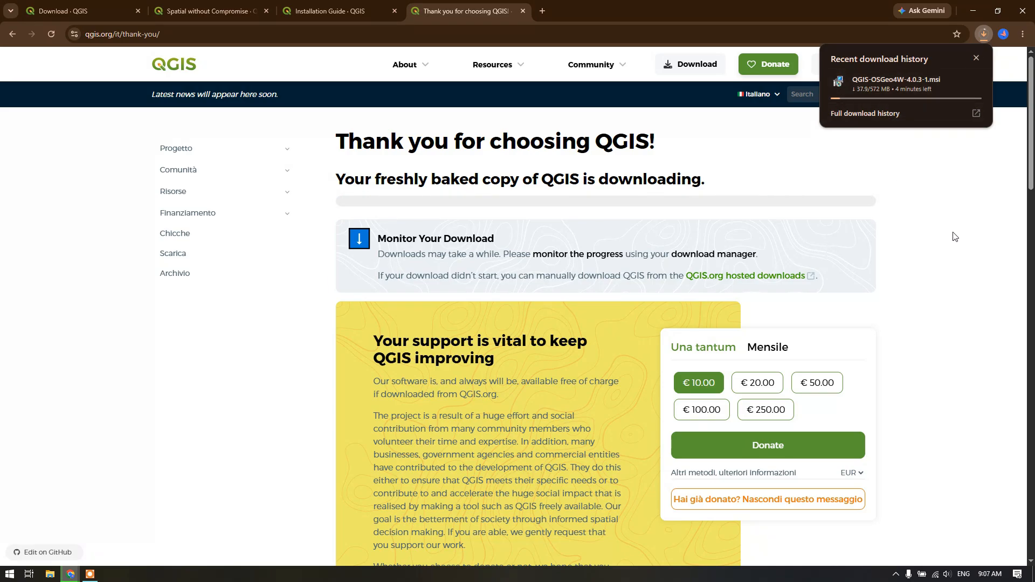
click(941, 304)
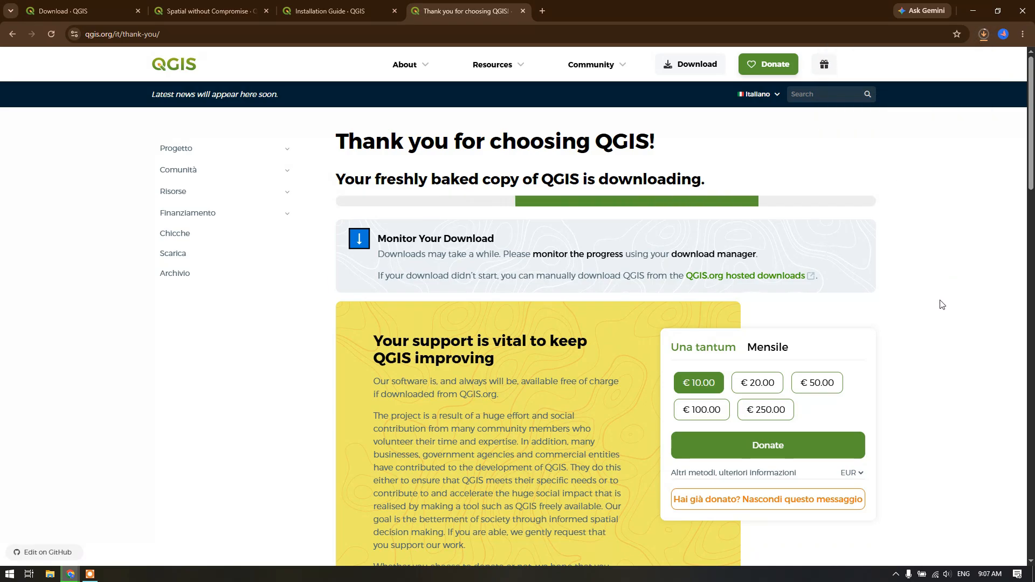
click(984, 34)
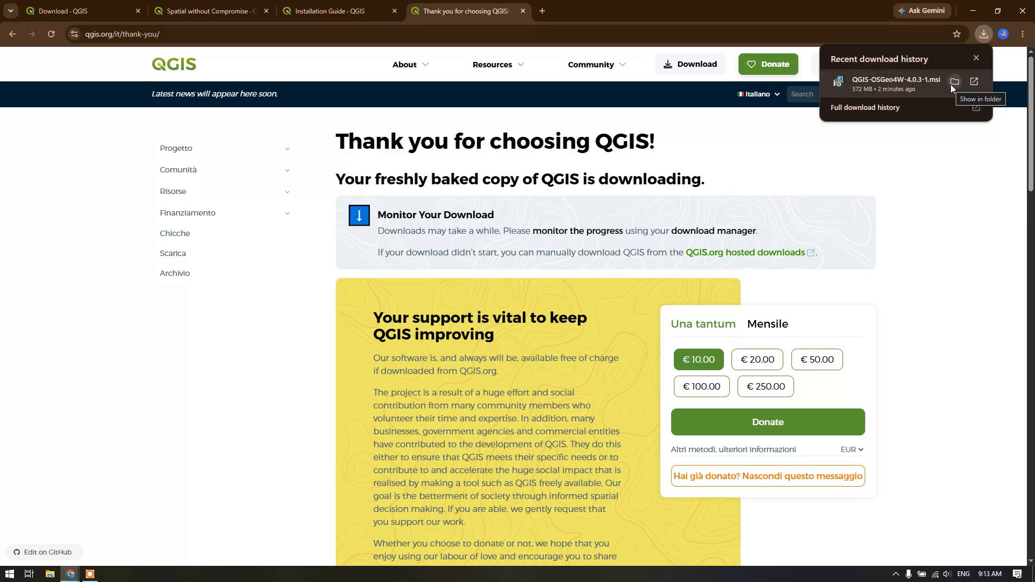
click(949, 84)
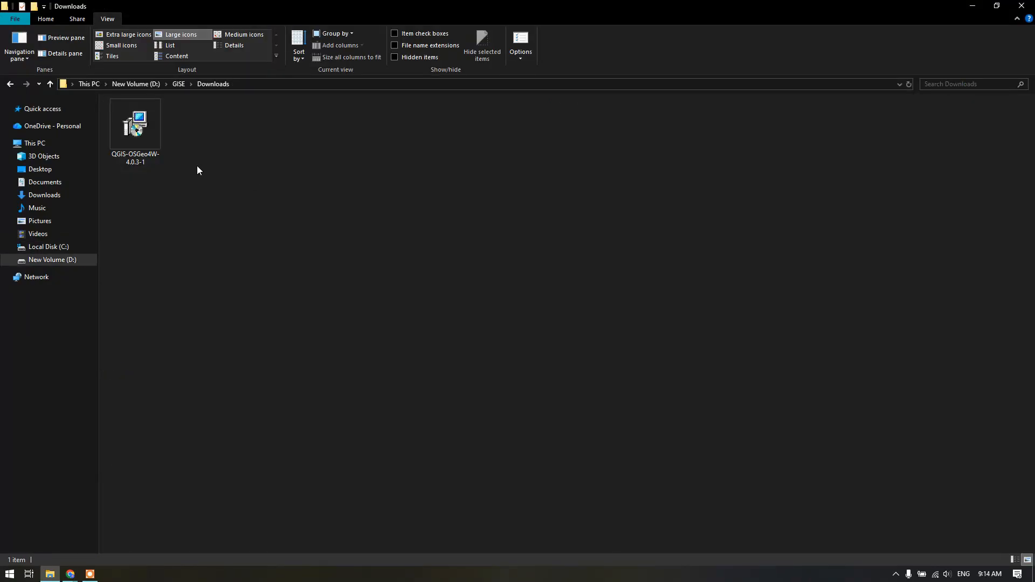
Run the QGIS-OSGeo4W-4.0.3-1 installer and proceed past the welcome page to the licence agreement
double_click(141, 139)
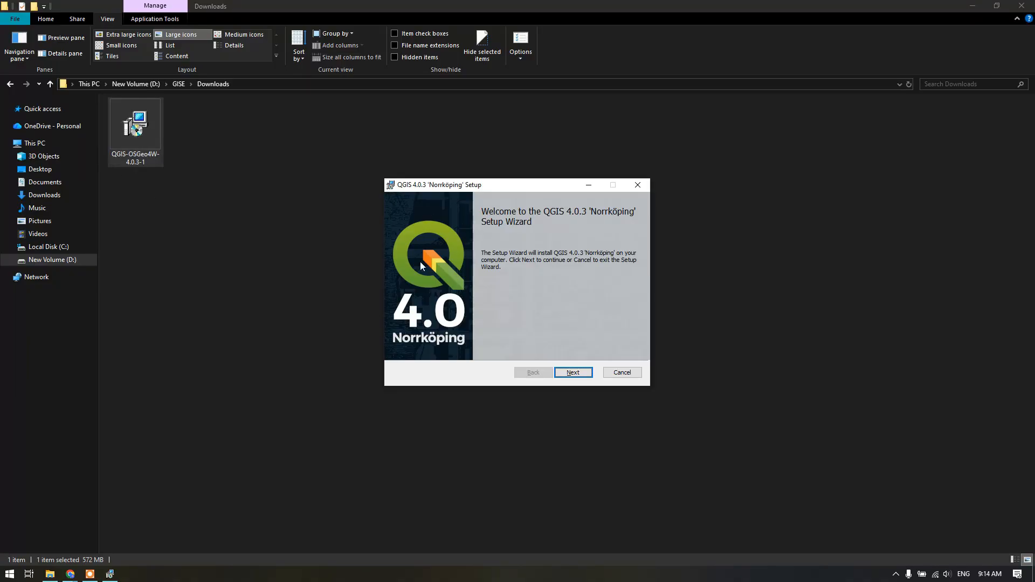
click(580, 374)
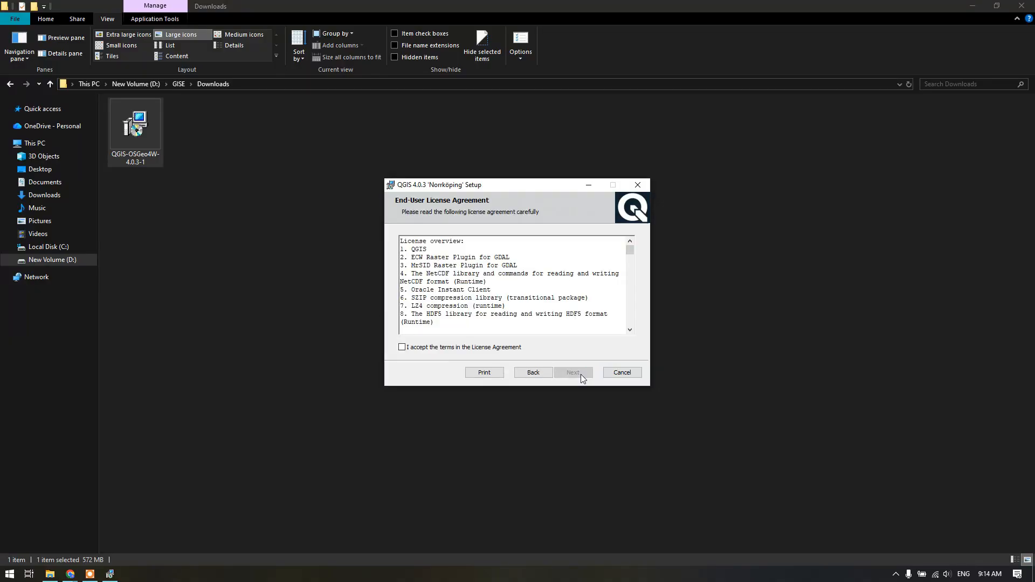
Accept the licence terms, keep the default destination folder and shortcuts, install QGIS 4.0.3 and finish the setup wizard
click(410, 348)
click(571, 374)
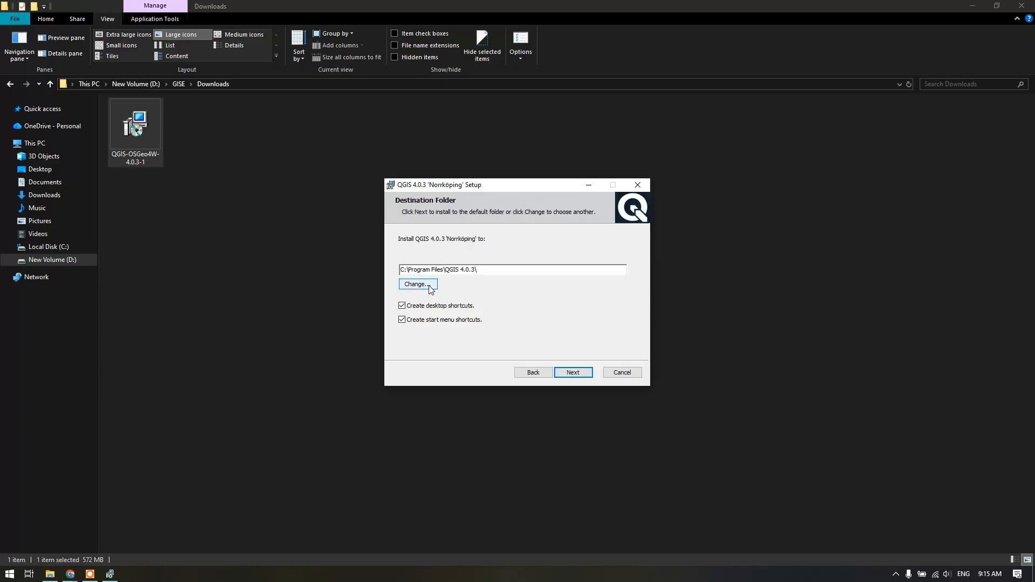
click(573, 372)
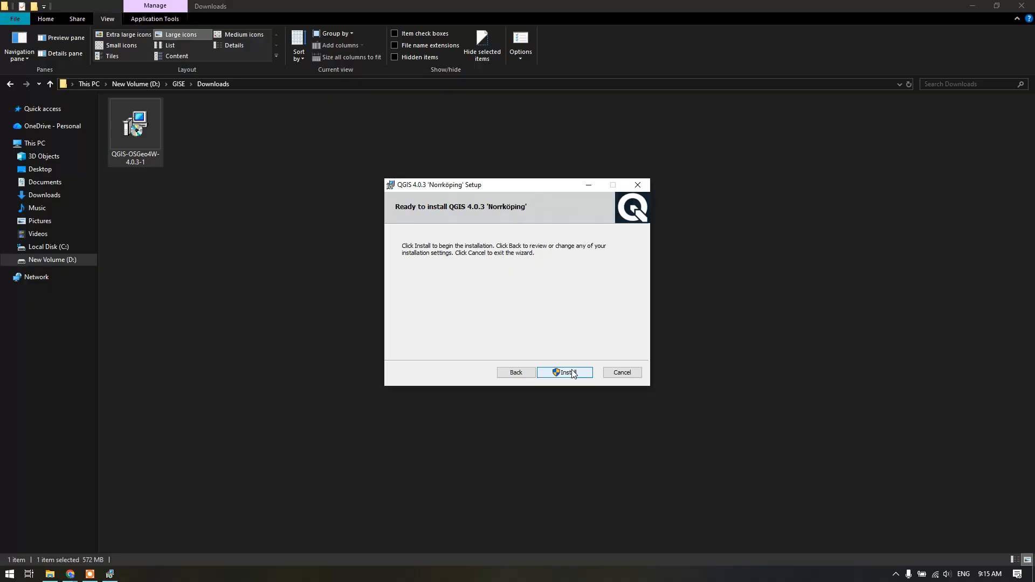
click(573, 372)
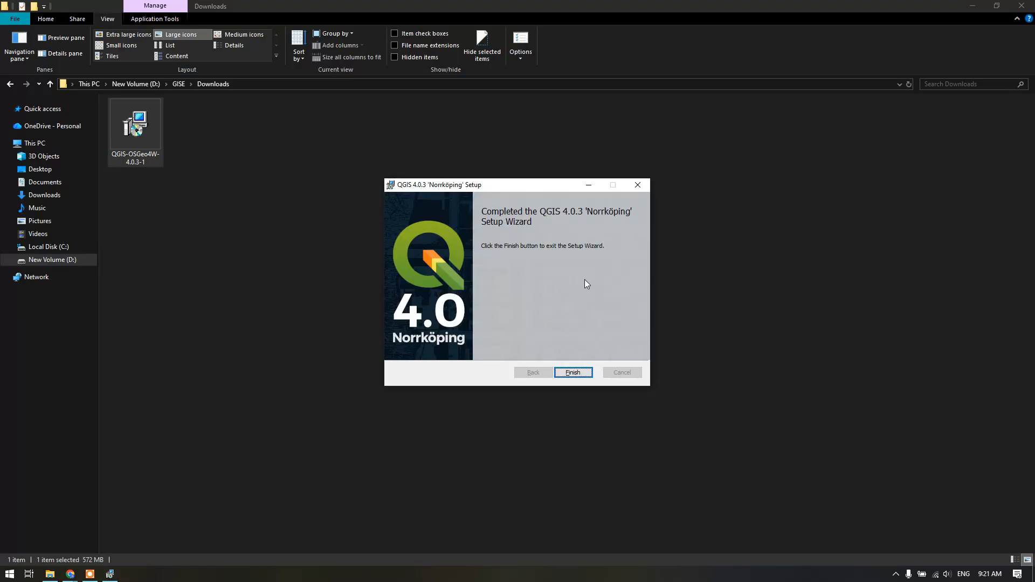
click(573, 372)
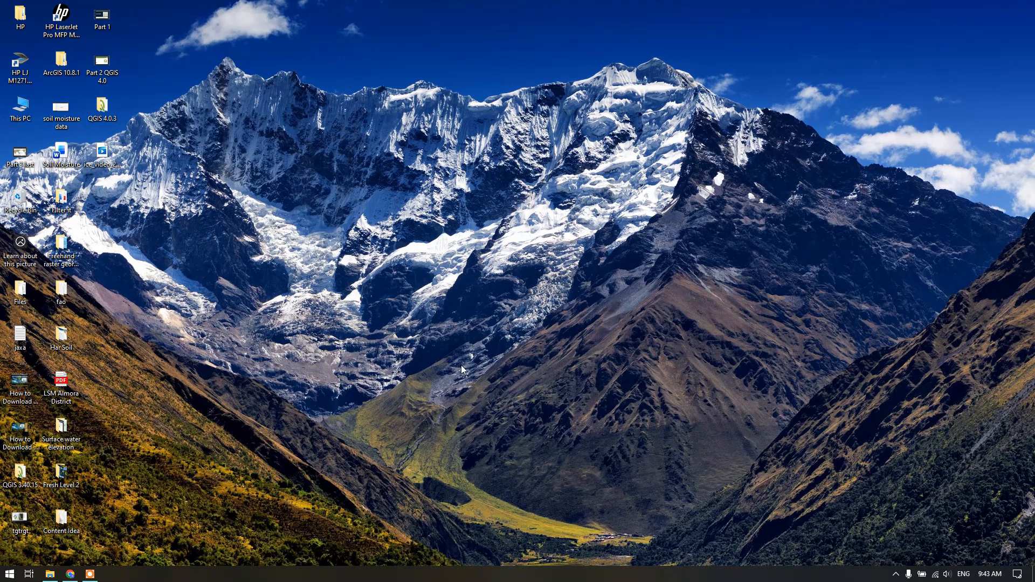
Launch the newly installed QGIS Desktop 4.0.3
click(3, 578)
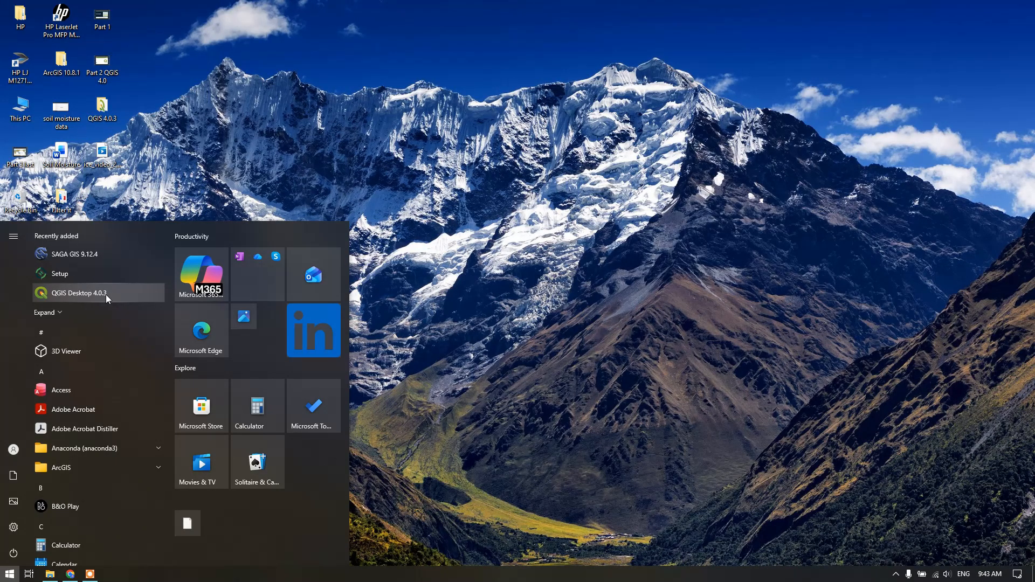
click(91, 295)
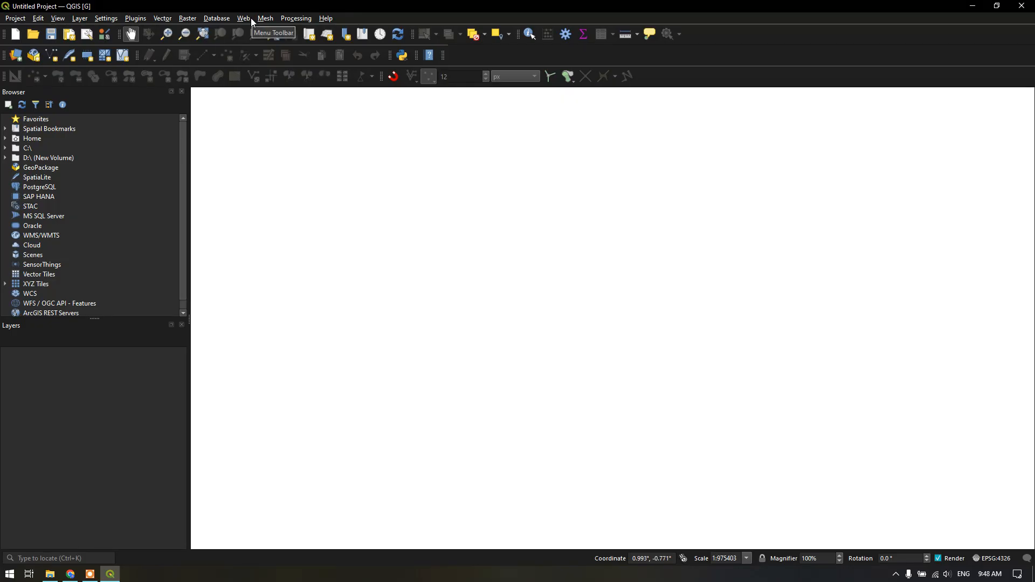
Review the commands available for settings, layers, vector and raster processing, databases and the map view
click(108, 19)
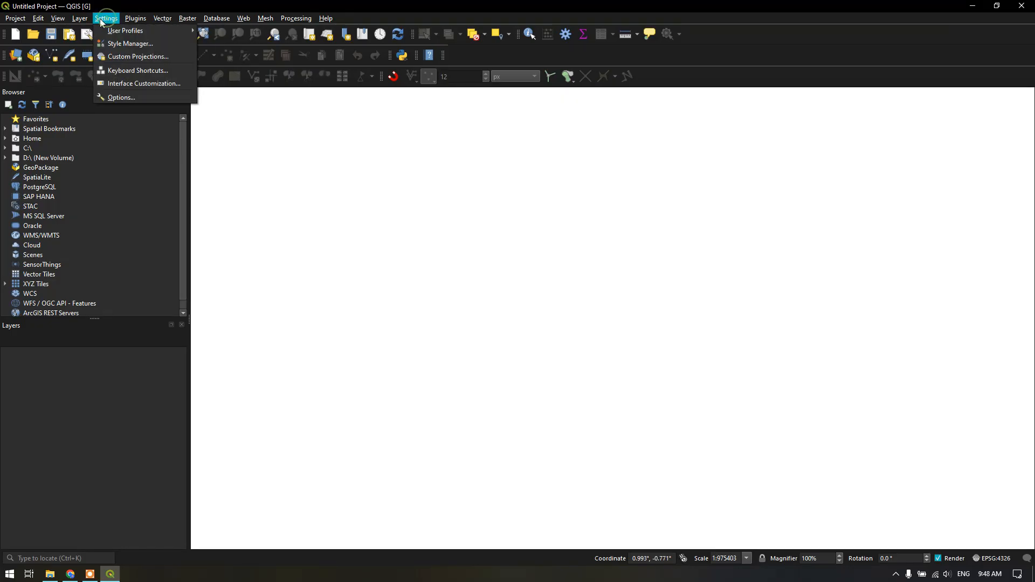
mouse_move(77, 17)
mouse_move(97, 58)
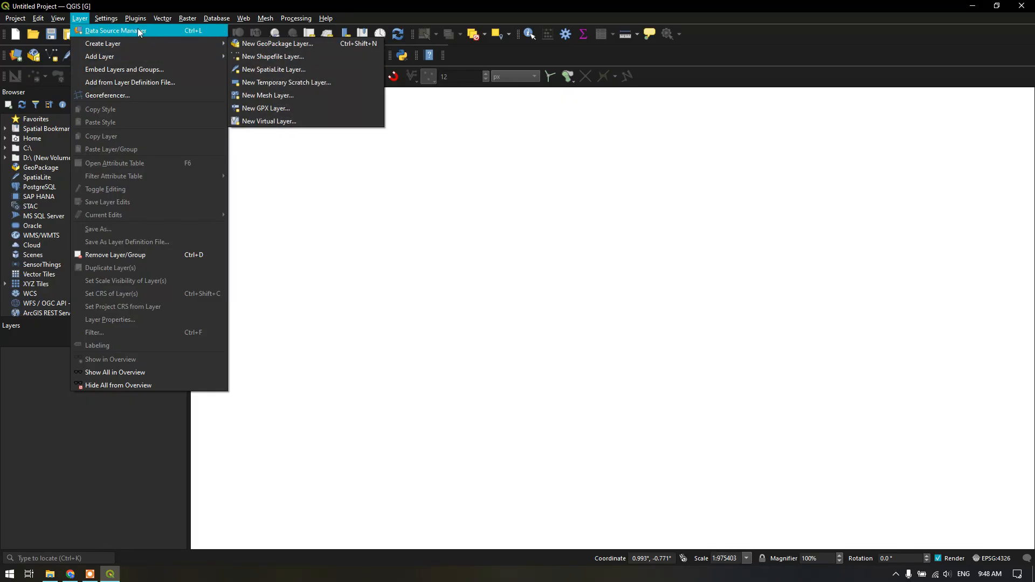
mouse_move(117, 19)
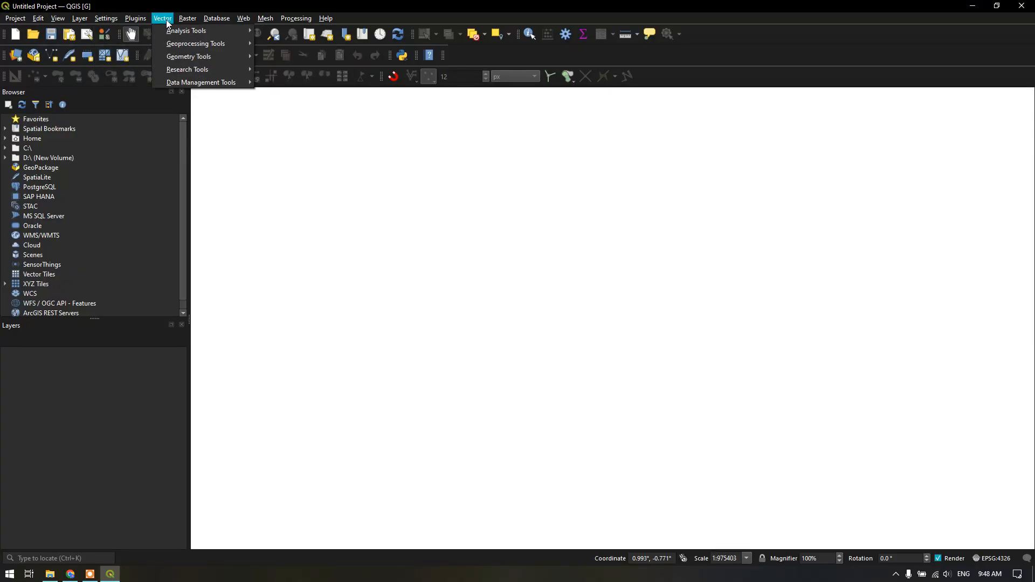
mouse_move(182, 19)
mouse_move(218, 24)
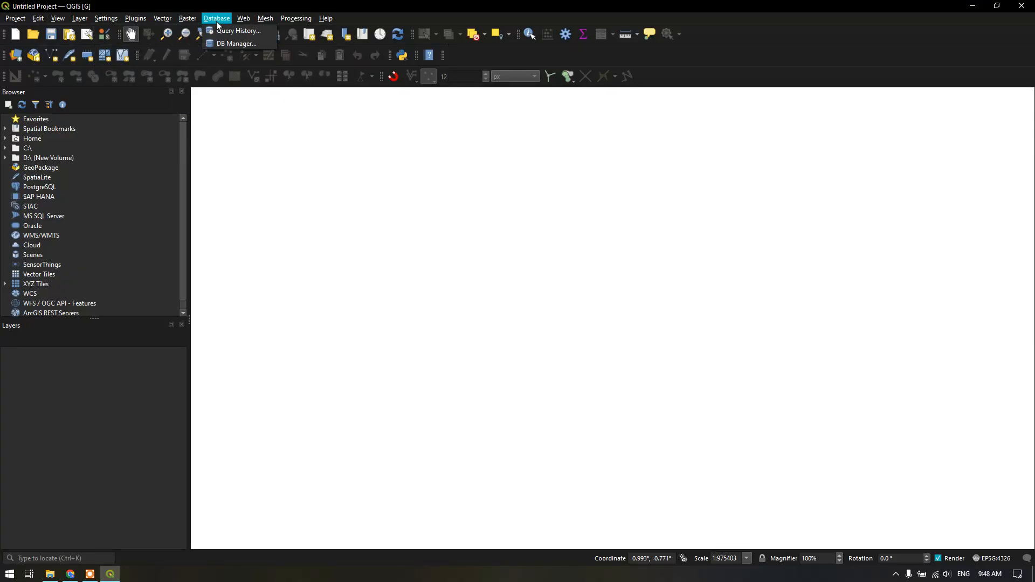
mouse_move(315, 21)
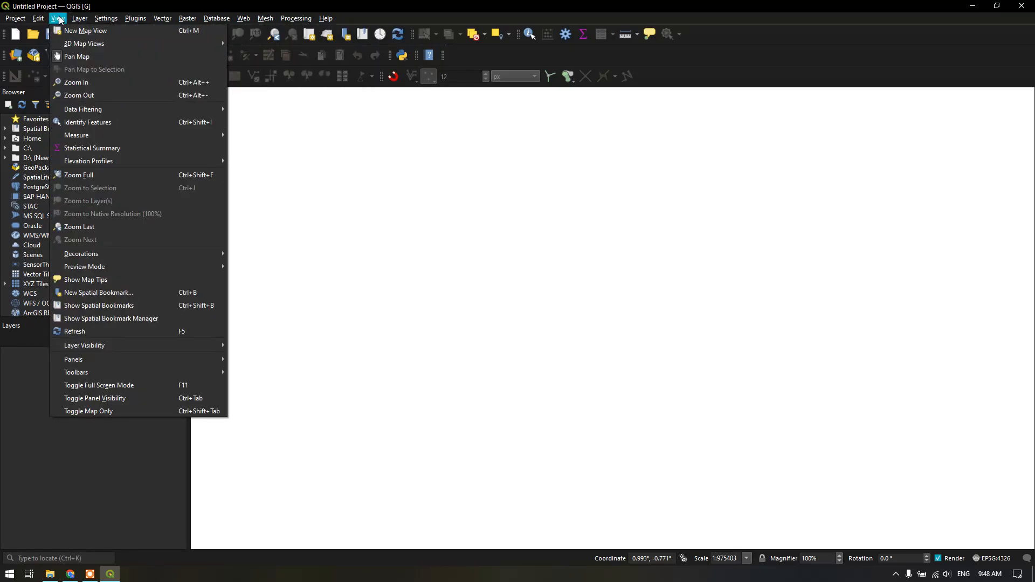
click(465, 3)
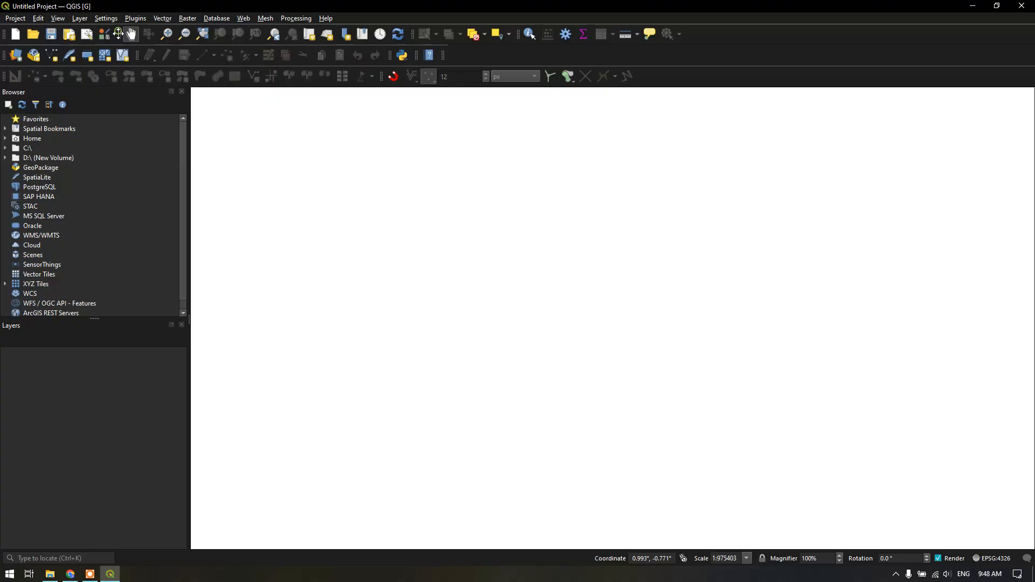
Move the snapping toolbar up into the row above, beside the help tool
mouse_move(120, 34)
mouse_down()
mouse_move(121, 42)
mouse_move(120, 34)
mouse_up()
drag(380, 75, 445, 56)
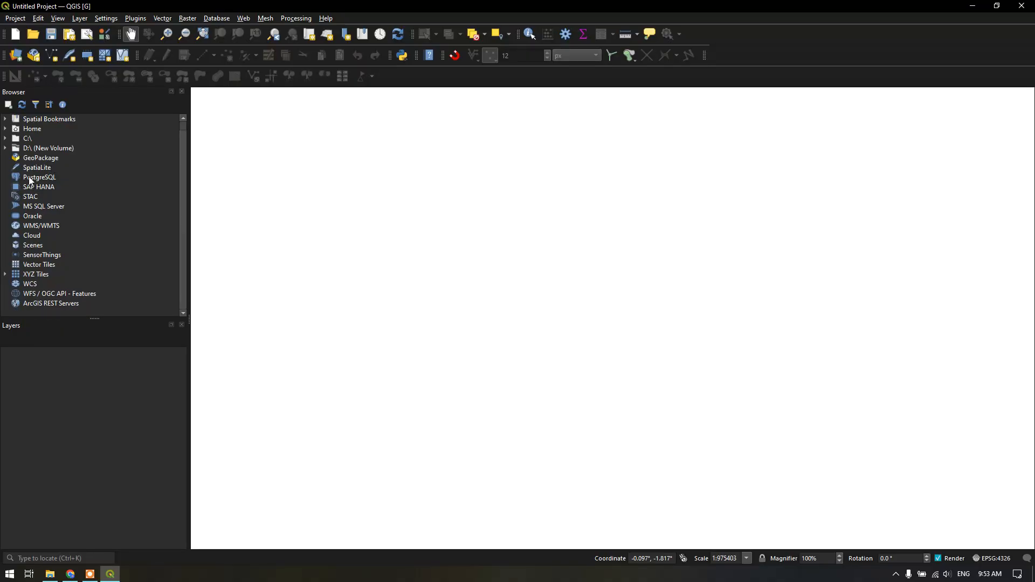
Browse to D:\GISE\Layers in the file browser tree and add District.shp to the map canvas
click(6, 149)
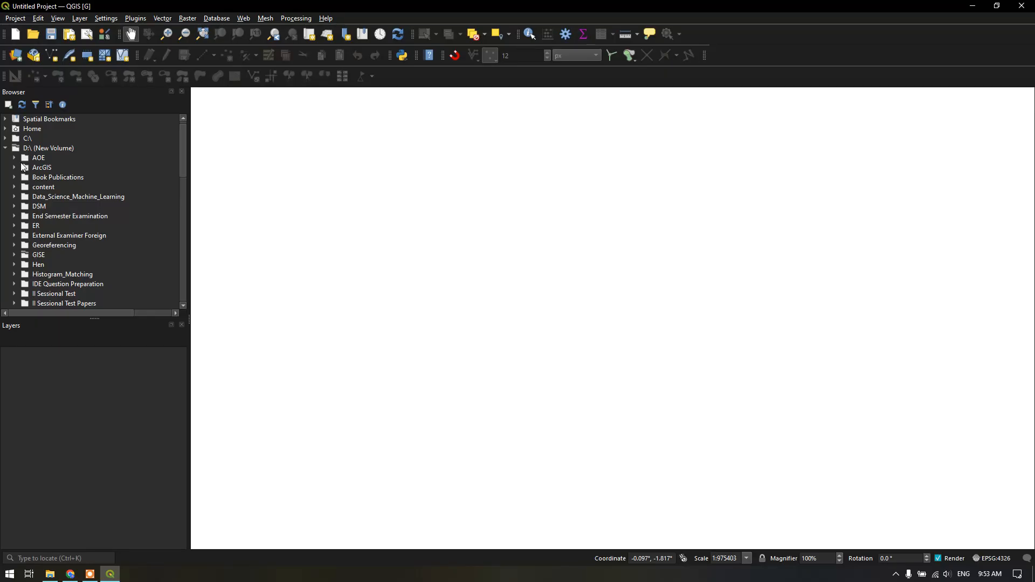
click(14, 256)
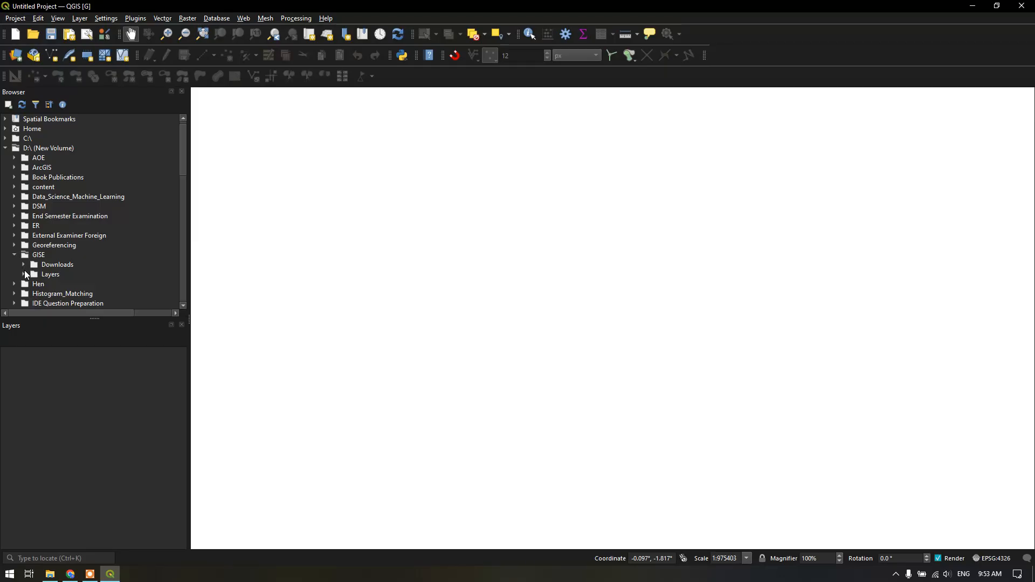
click(23, 274)
scroll(33, 272, down, 1)
drag(55, 266, 380, 265)
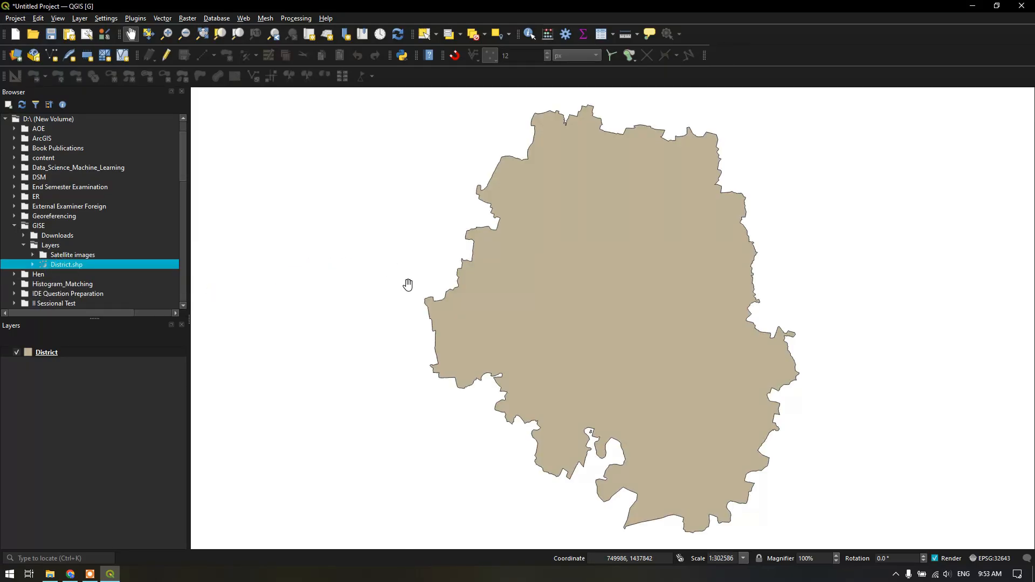
Add T44PMV_20260305T045701_B04_10m.jp2 from the Satellite images folder to the map and zoom to that layer
click(32, 255)
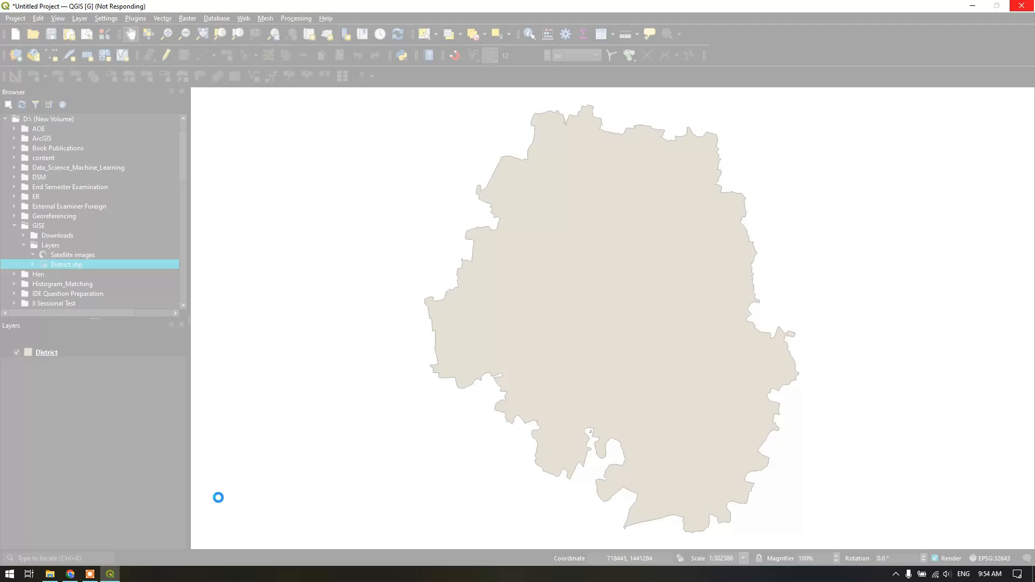
click(90, 574)
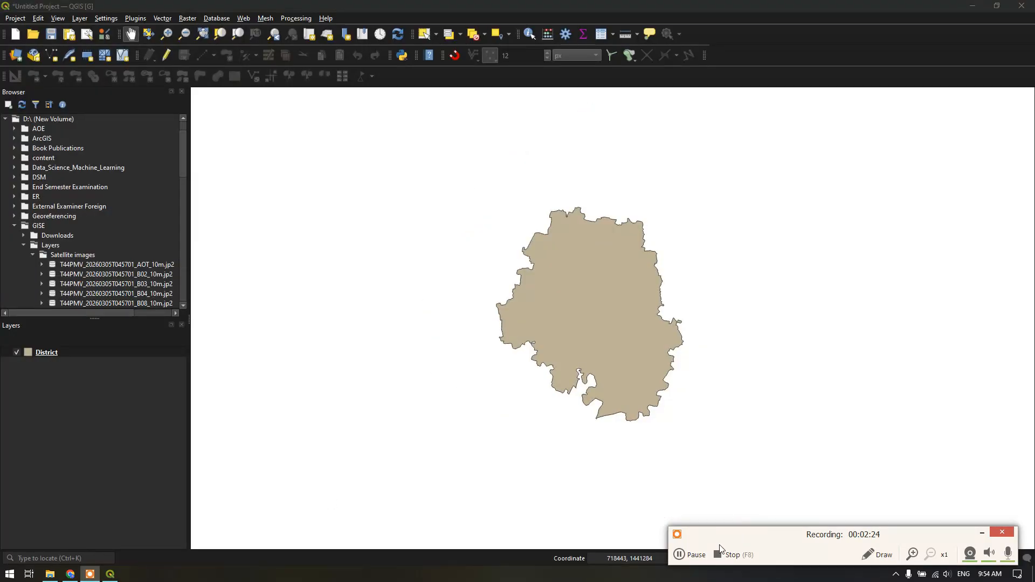
click(139, 291)
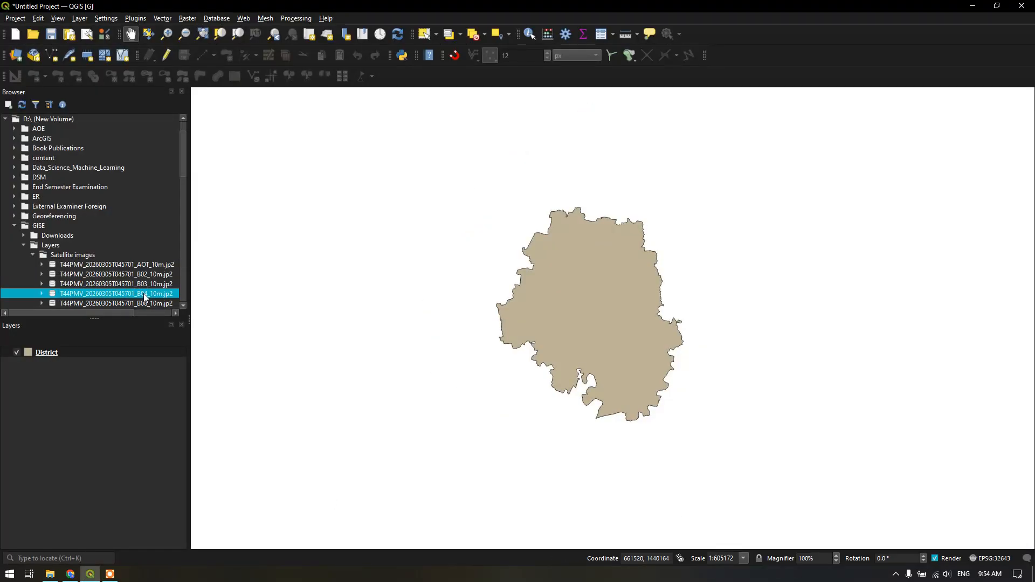
drag(142, 293, 393, 270)
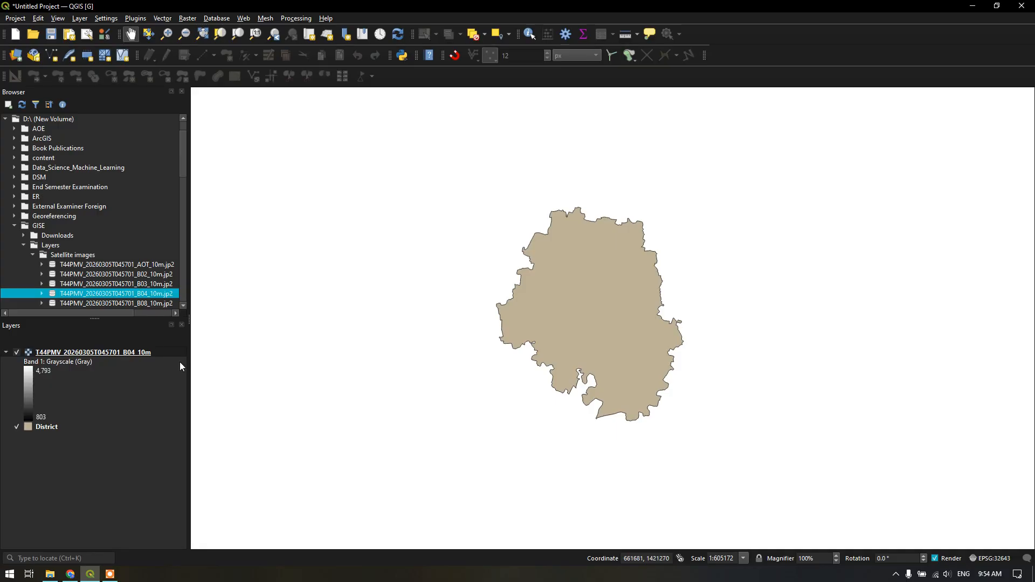
right_click(127, 353)
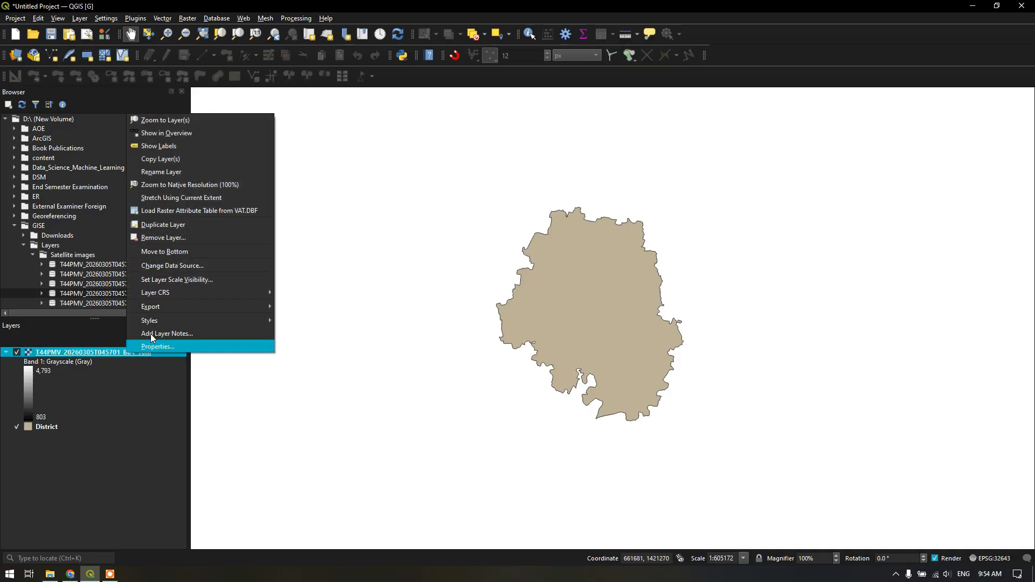
click(196, 119)
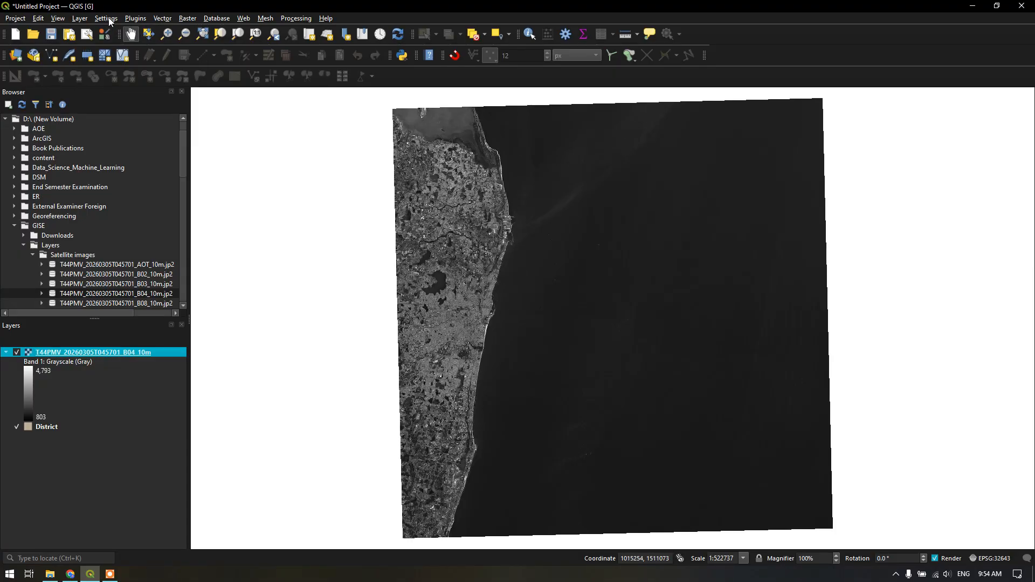
Add District.shp from D:\GISE\Layers as a vector layer through the Data Source Manager, filtering the files to ESRI Shapefiles, and minimize the manager
click(79, 18)
mouse_move(95, 56)
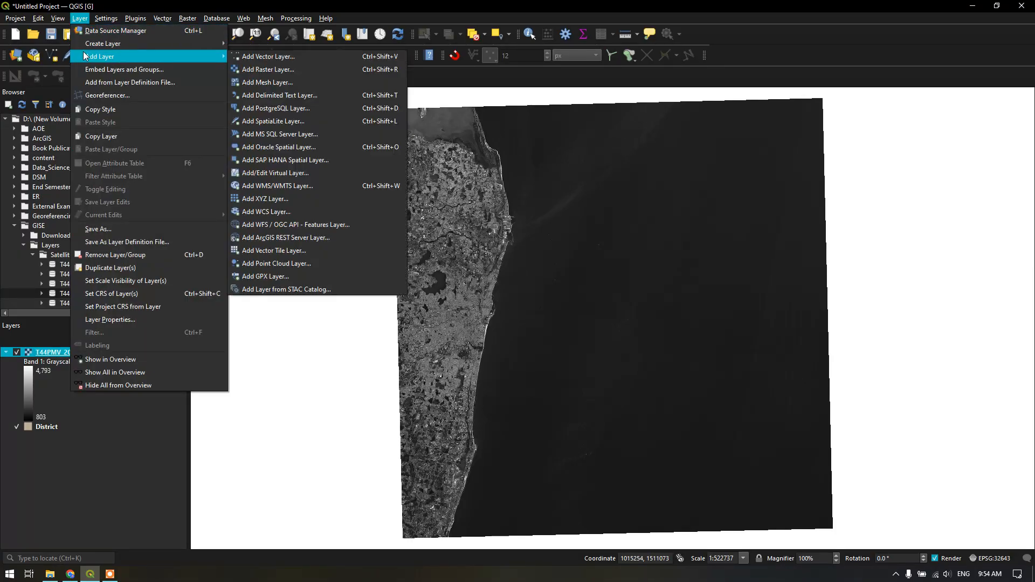
click(278, 57)
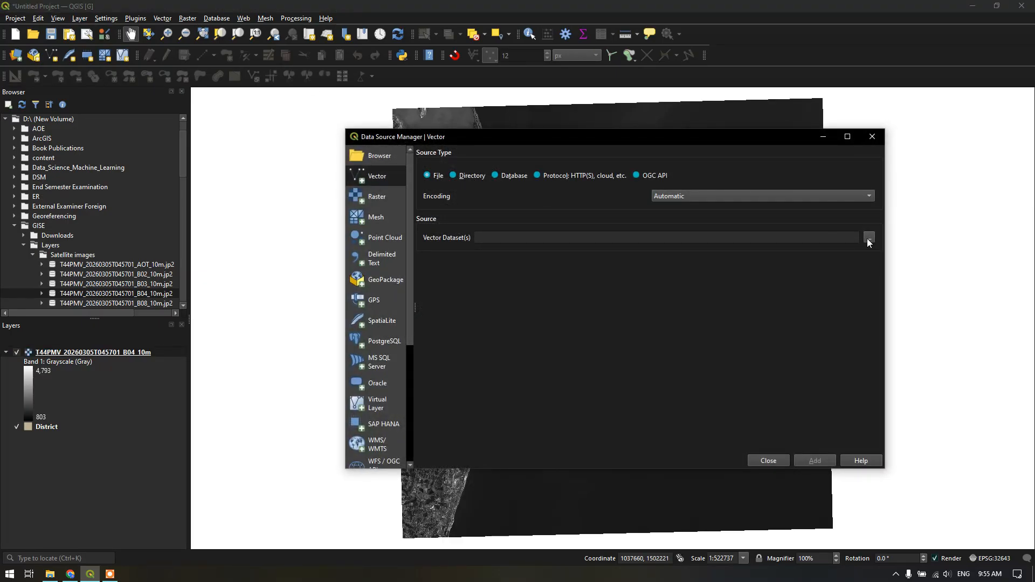
click(868, 238)
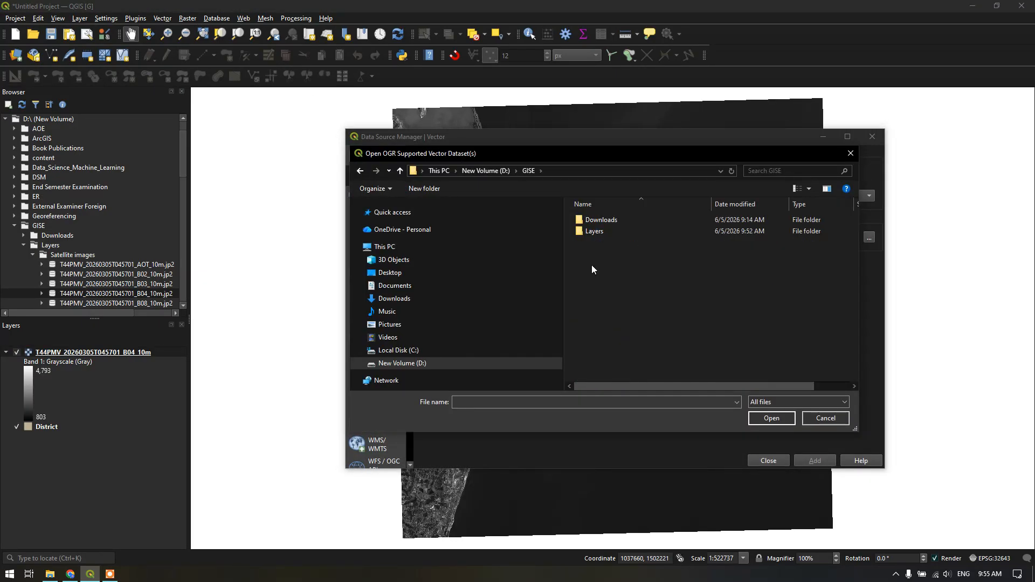
double_click(610, 234)
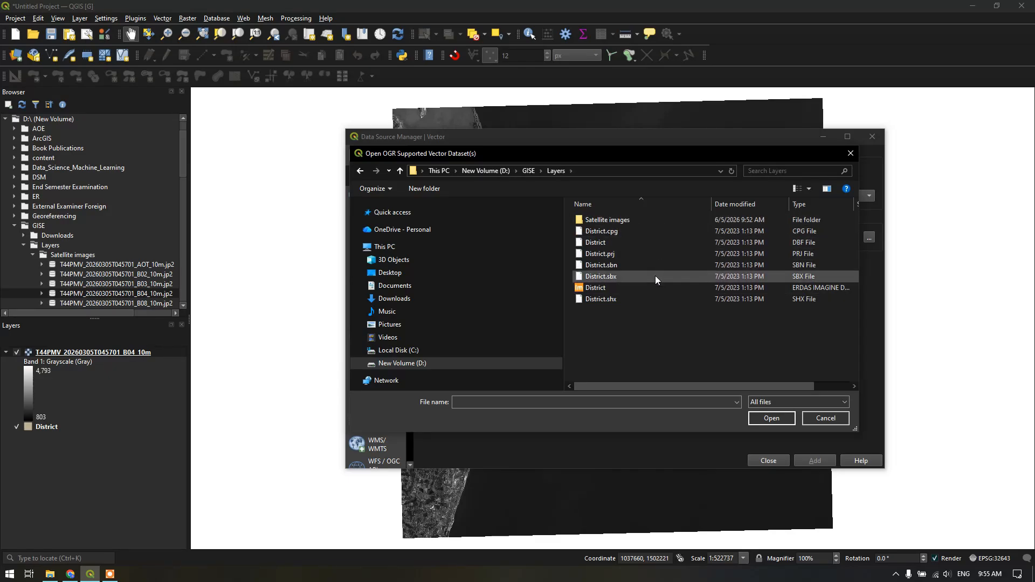
click(771, 403)
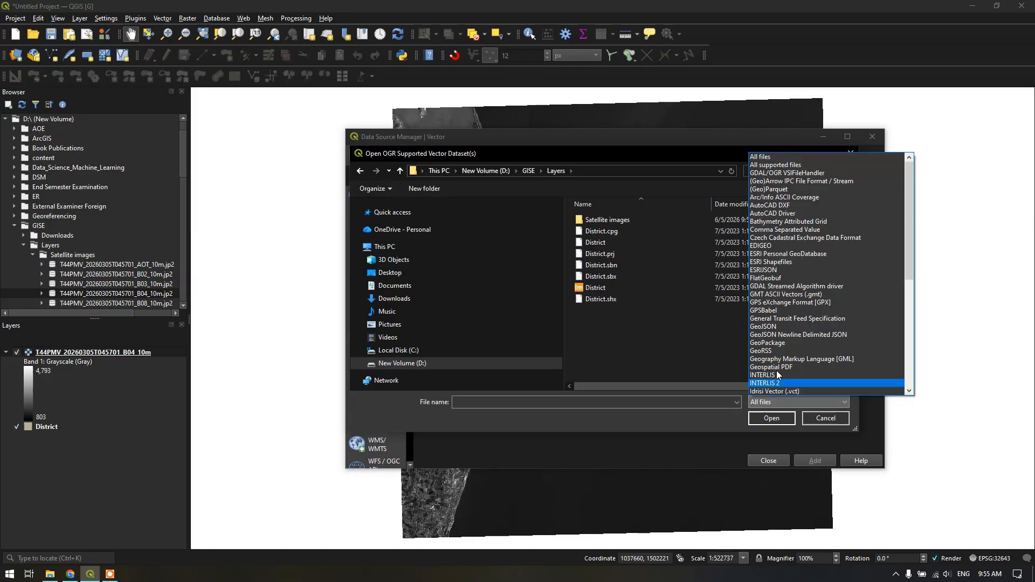
click(772, 264)
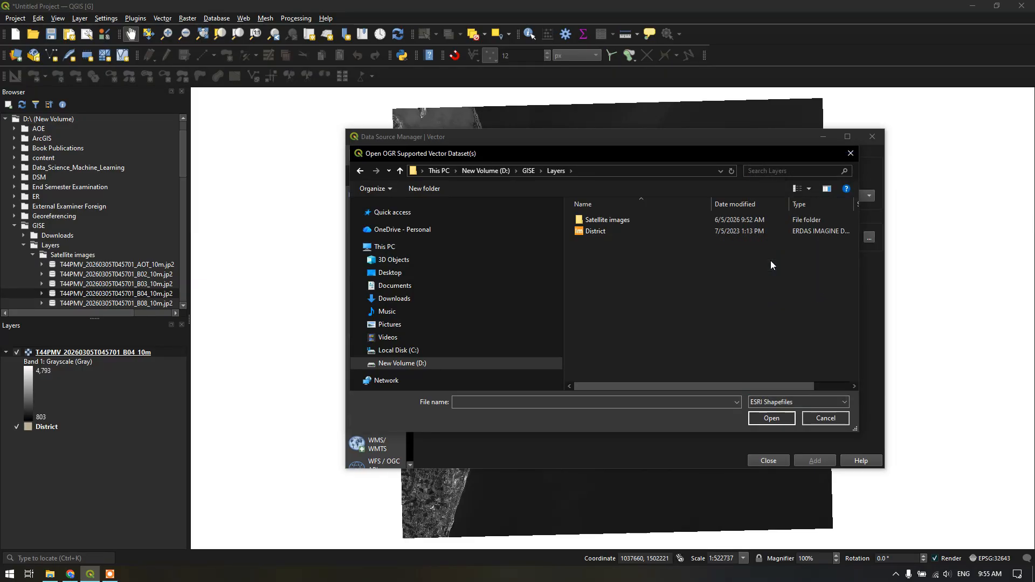
click(613, 232)
click(771, 419)
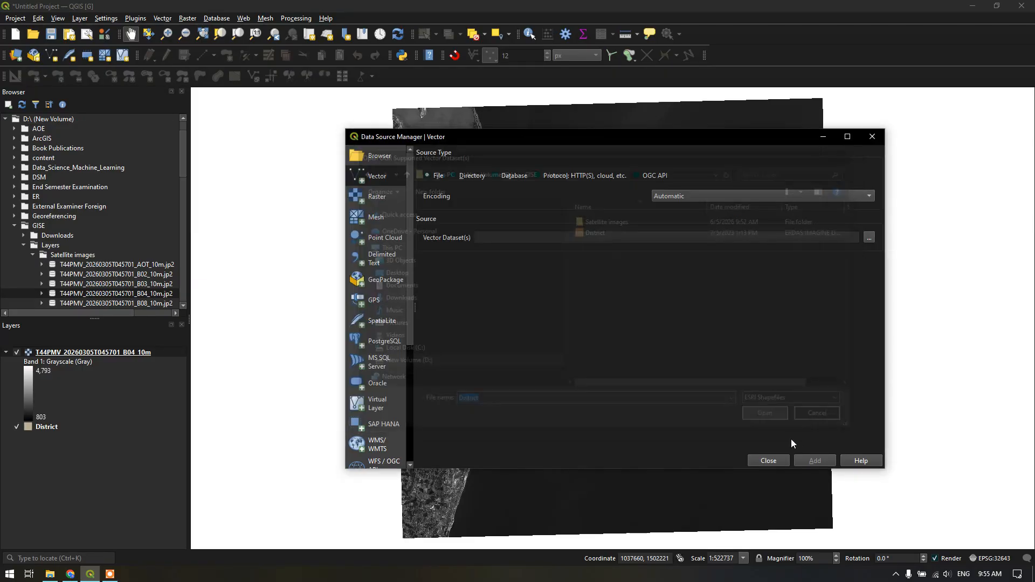
click(811, 461)
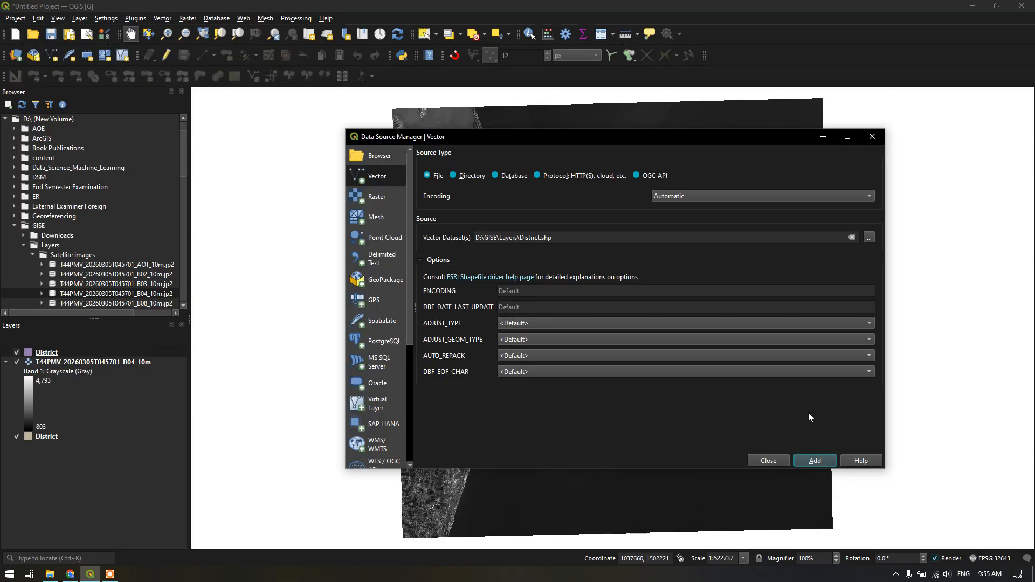
click(821, 139)
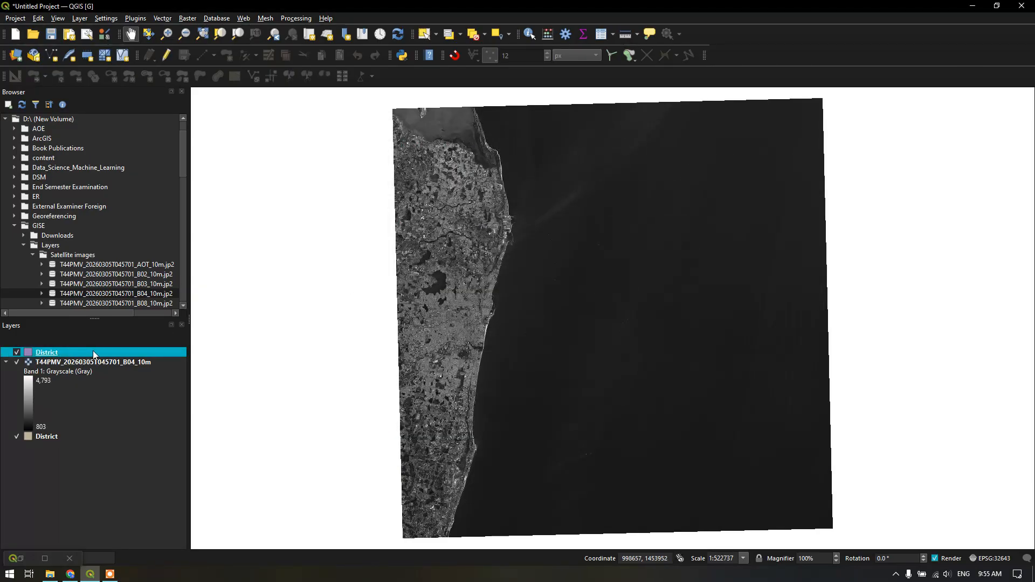
Zoom to the newly added District layer and compare its location with the satellite image
right_click(92, 350)
click(150, 80)
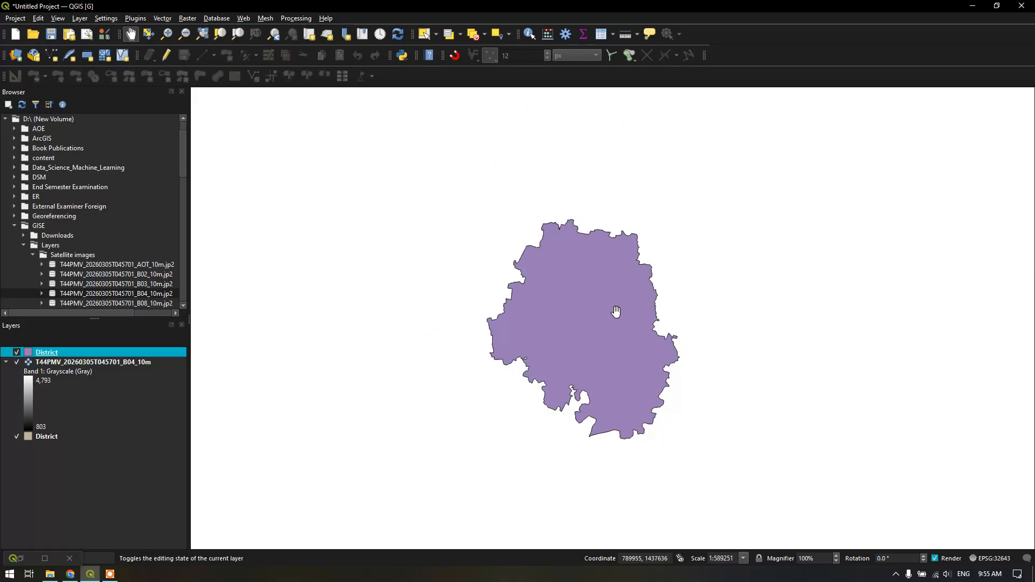
scroll(583, 323, down, 3)
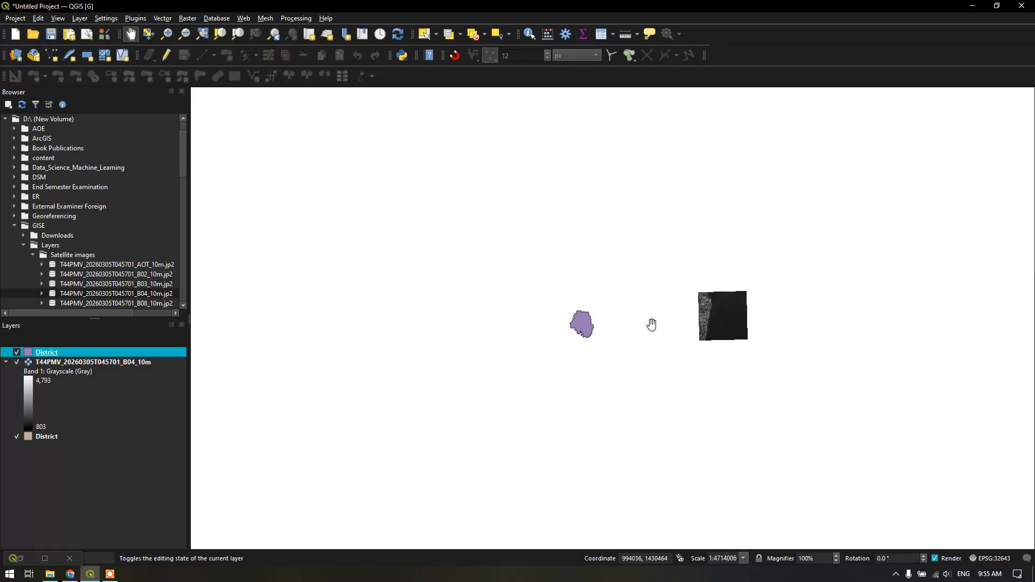
scroll(583, 319, up, 1)
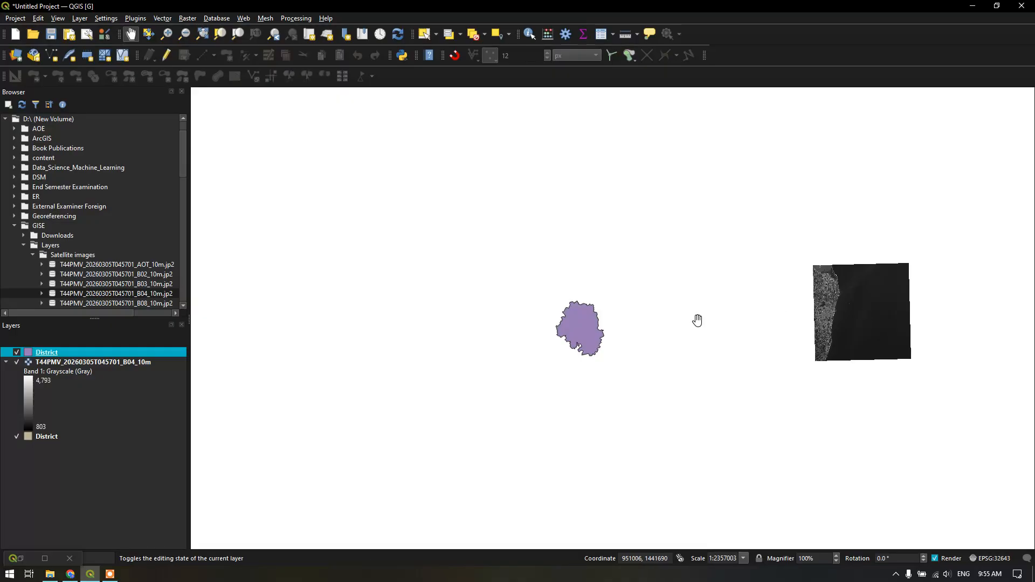
scroll(631, 317, up, 1)
scroll(520, 342, up, 1)
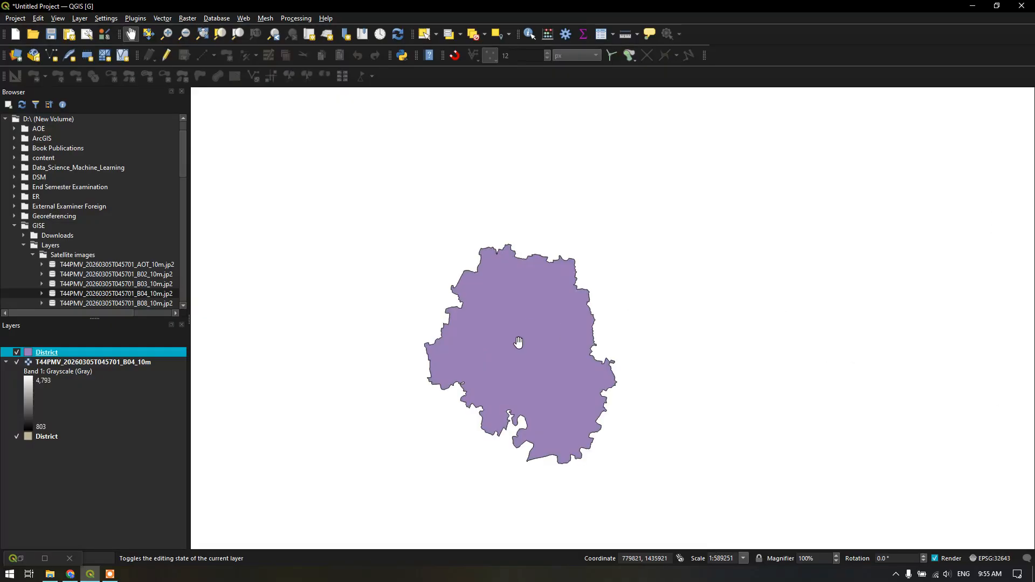
Add T44PMV_20260305T045701_B03_10m.jp2 from D:\GISE\Layers\Satellite images as a raster layer through the Data Source Manager, and close the manager
click(79, 18)
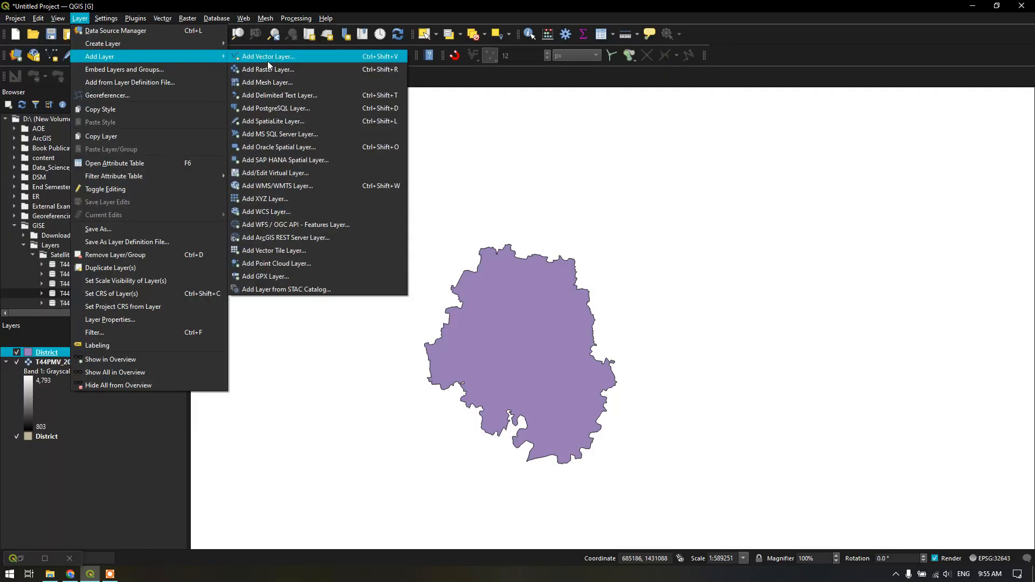
click(270, 69)
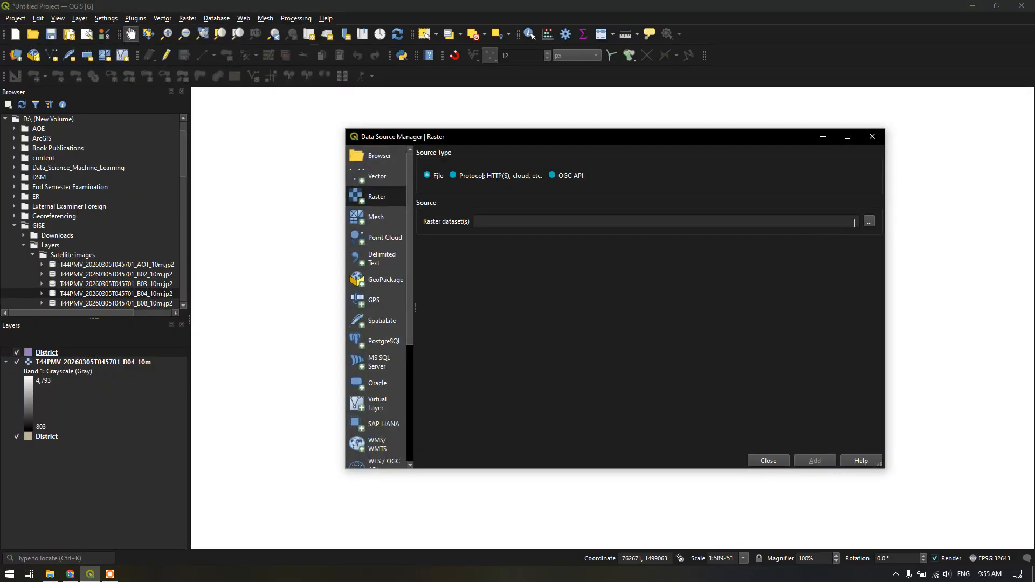
click(869, 222)
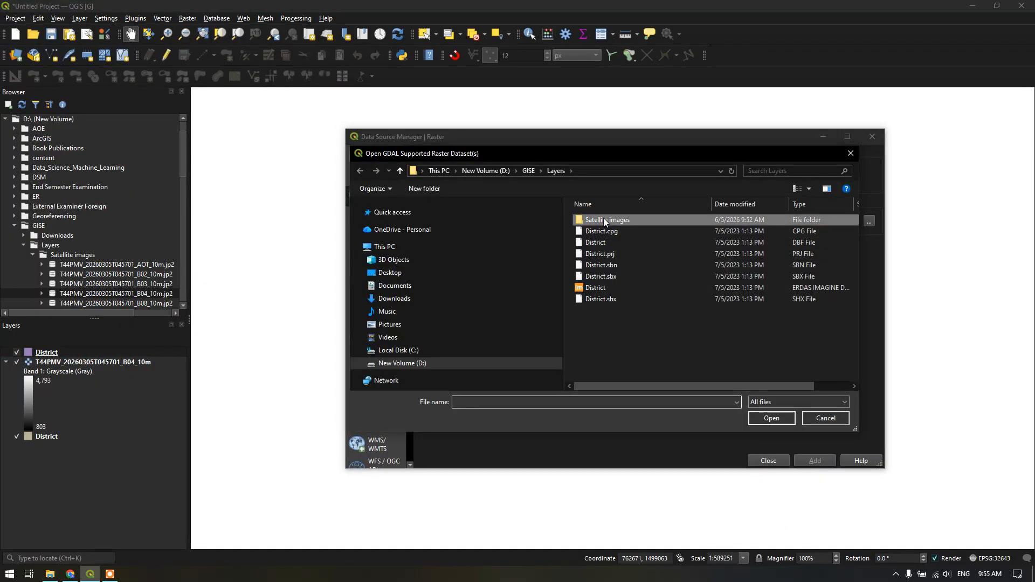
double_click(605, 220)
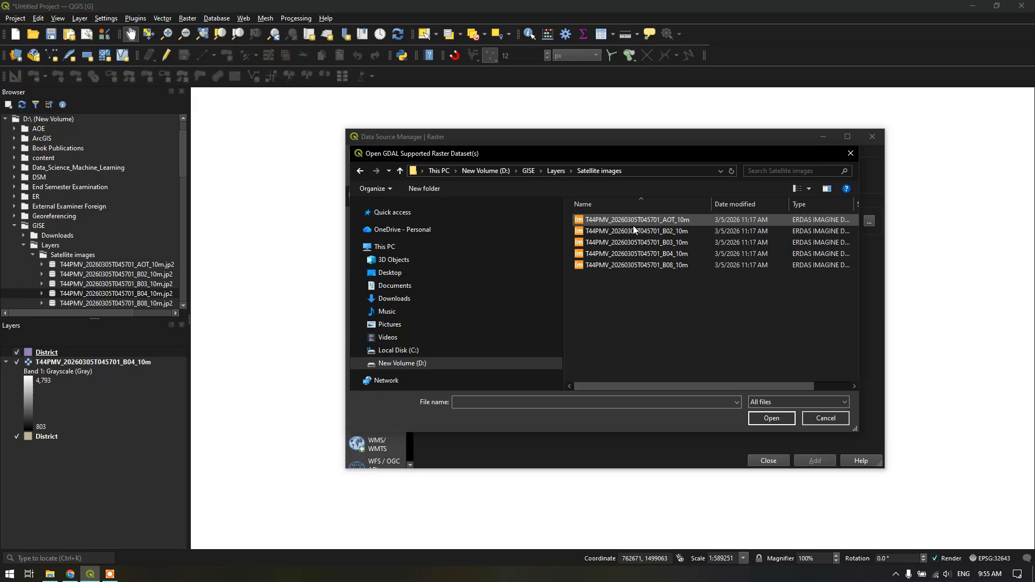
click(671, 244)
click(777, 419)
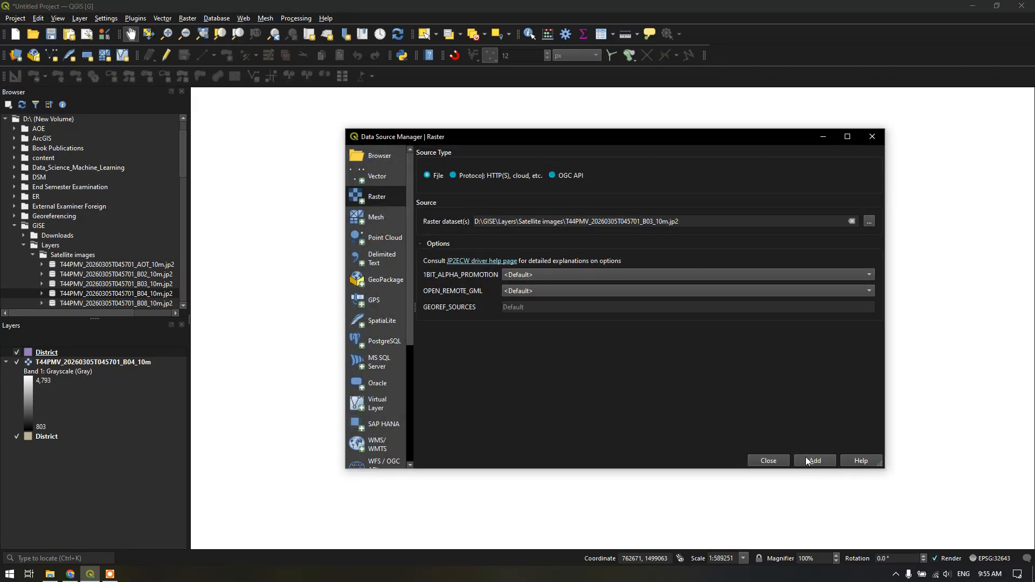
click(813, 462)
click(872, 137)
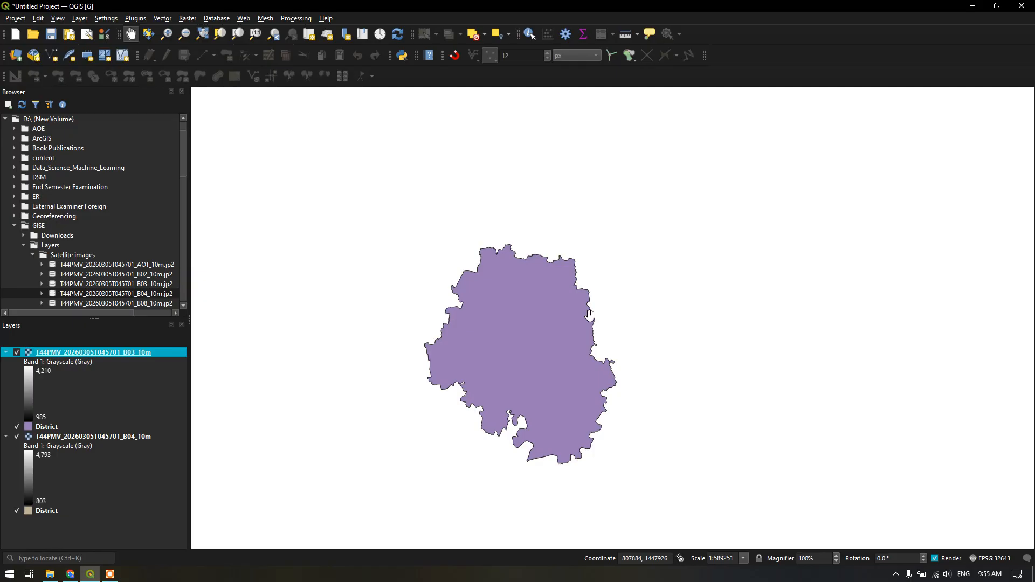
Zoom to the extent of the B03 raster layer and inspect the satellite image at closer and wider scales
right_click(144, 353)
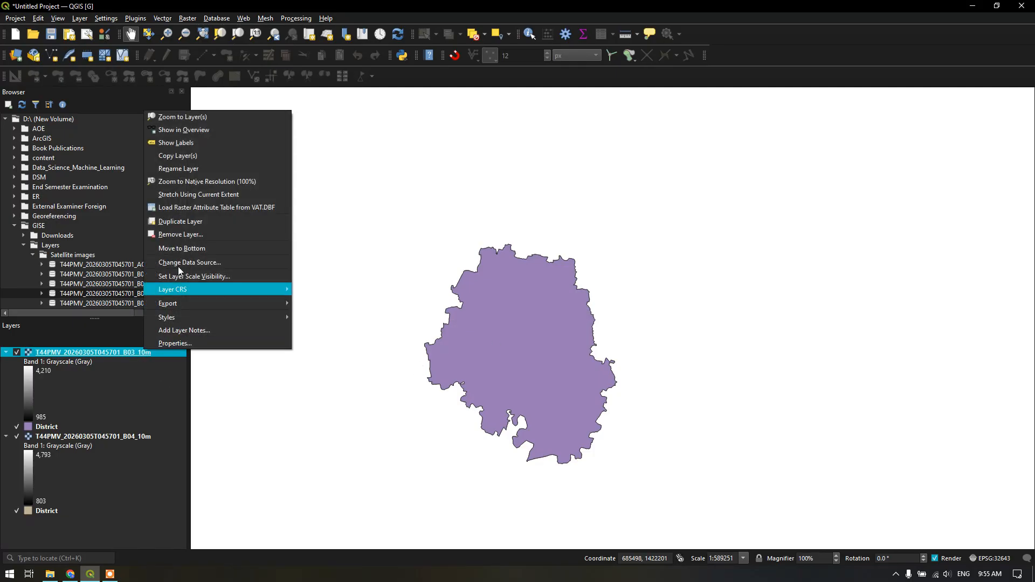
click(196, 118)
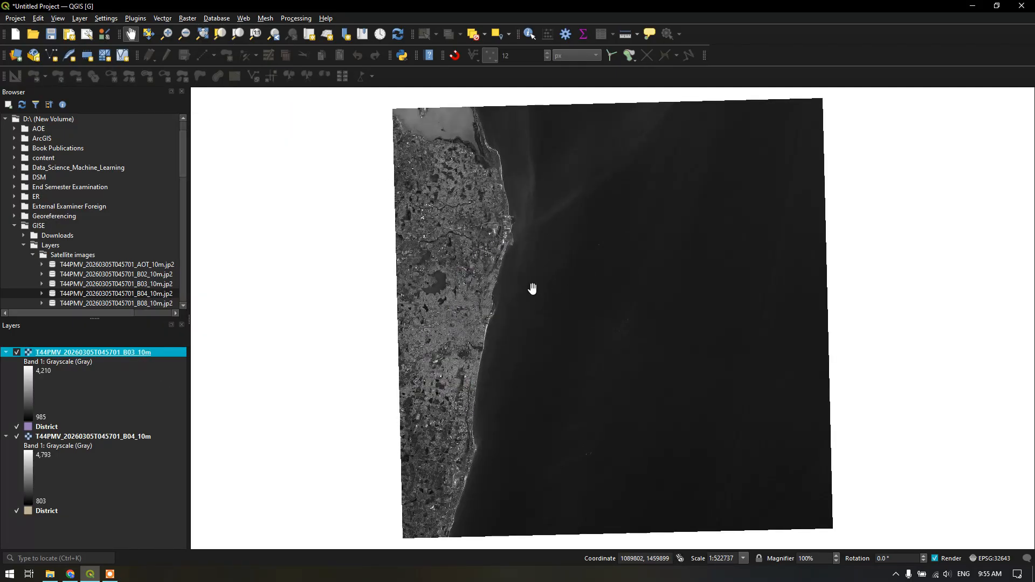
scroll(480, 313, up, 3)
scroll(479, 317, down, 3)
scroll(478, 317, up, 2)
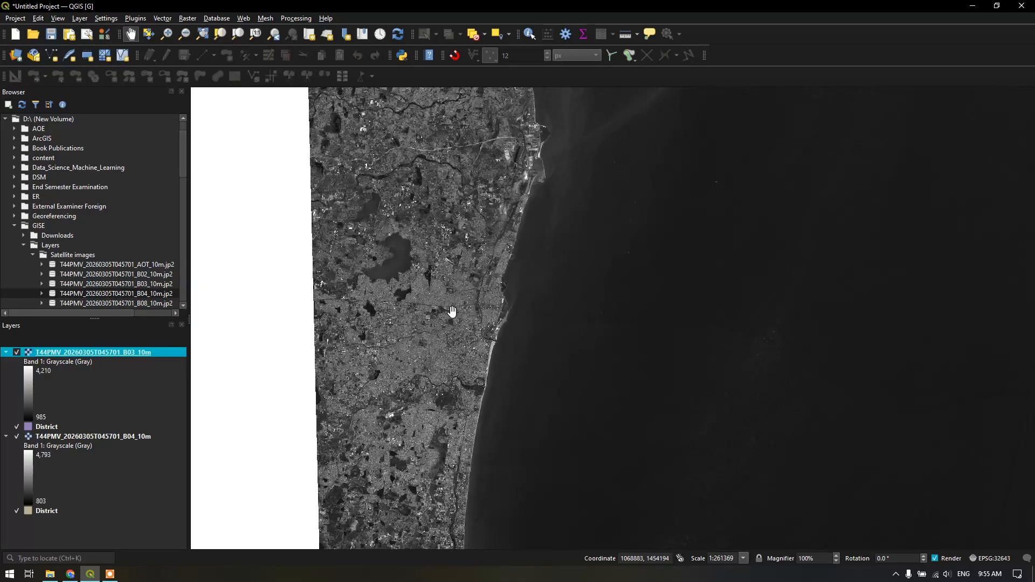
scroll(460, 306, down, 3)
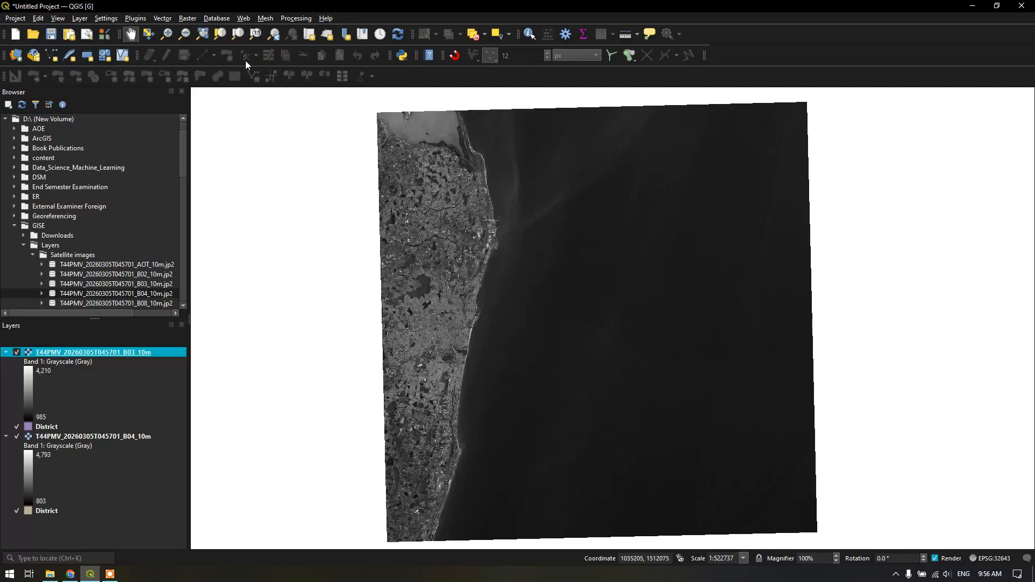
Examine the coastal area of the image using the Zoom In, Zoom Out and Pan Map tools
click(166, 34)
drag(425, 197, 486, 256)
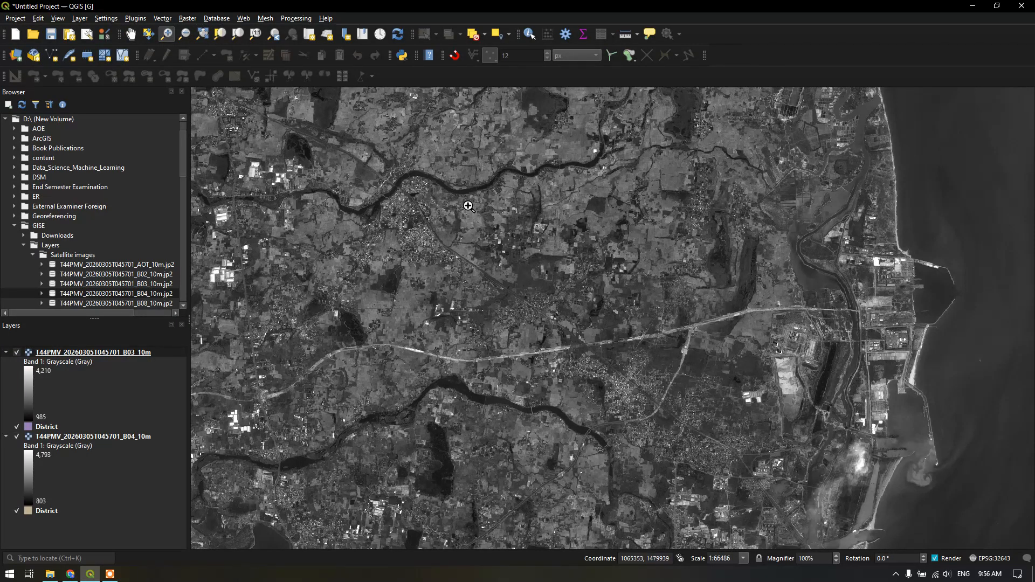
click(184, 34)
drag(453, 241, 655, 384)
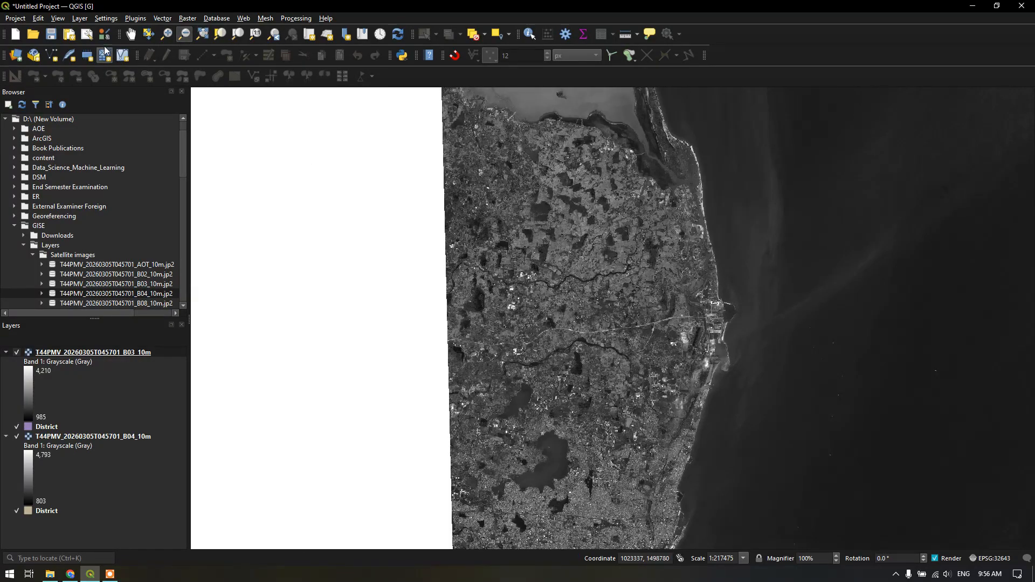
click(132, 37)
drag(673, 296, 554, 280)
drag(721, 305, 521, 315)
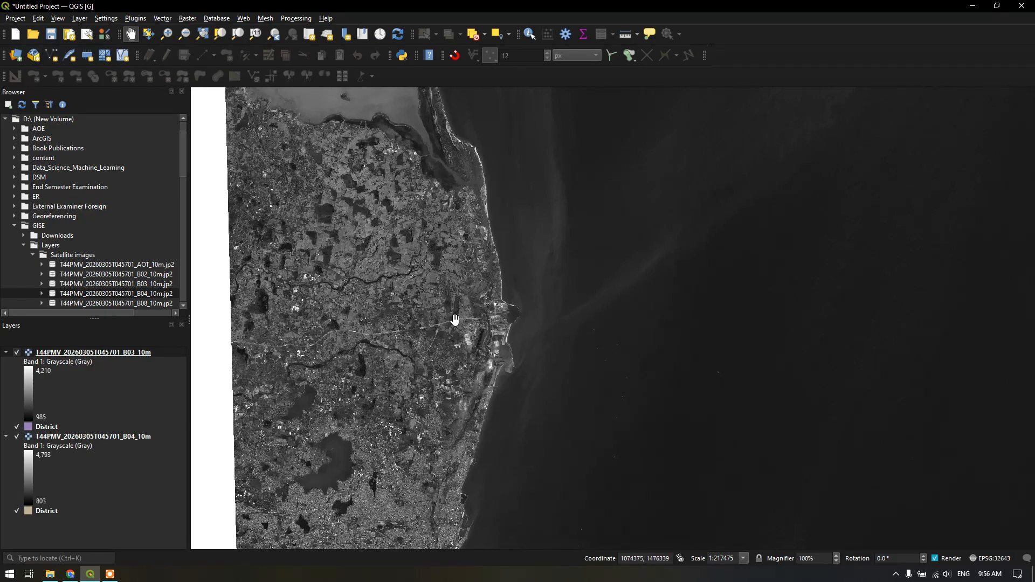
Show the Processing Toolbox and look through the Plots, Point cloud conversion, Raster creation and Raster terrain analysis groups
click(301, 18)
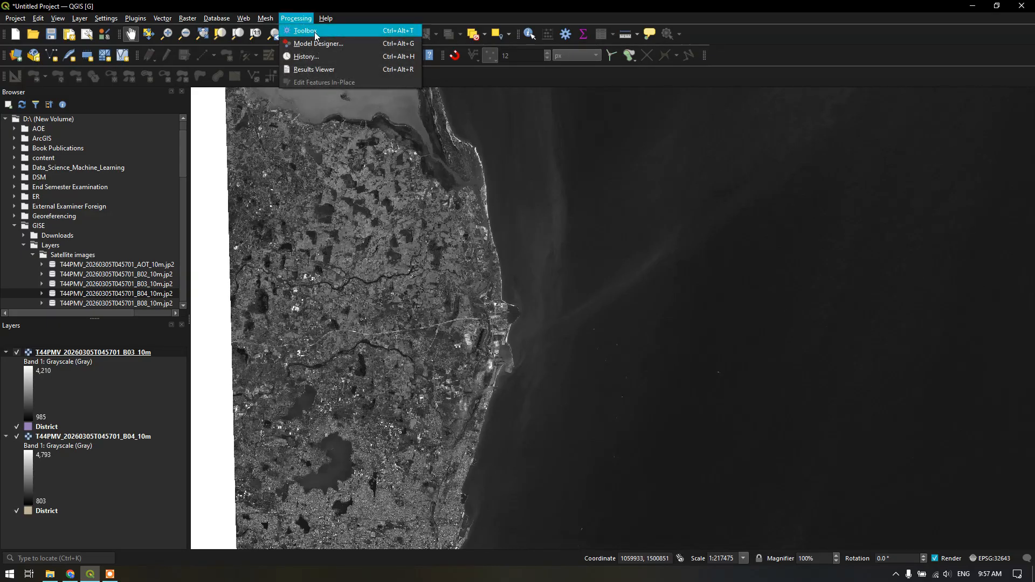
click(315, 33)
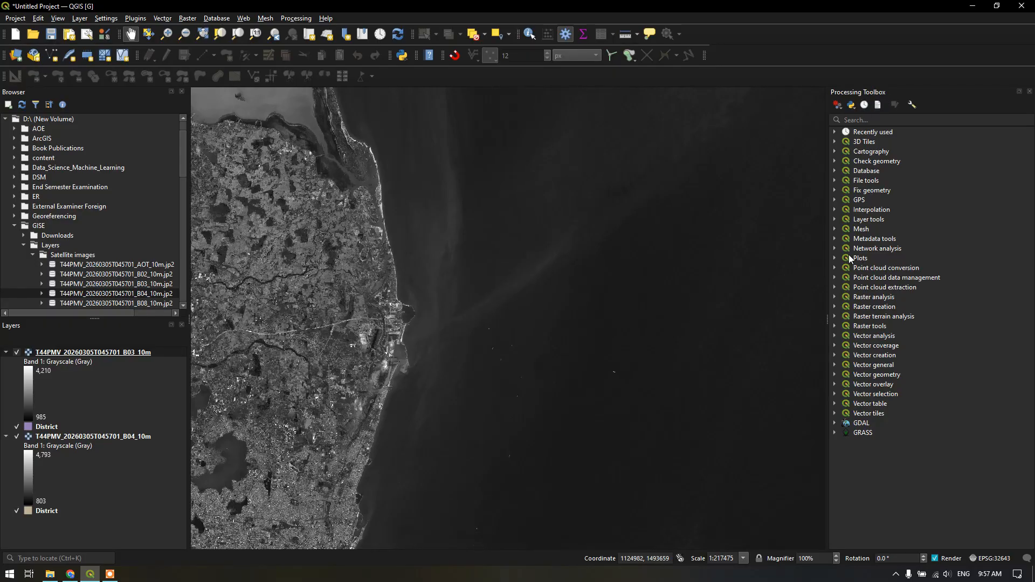
click(834, 257)
click(834, 258)
click(835, 267)
click(835, 267)
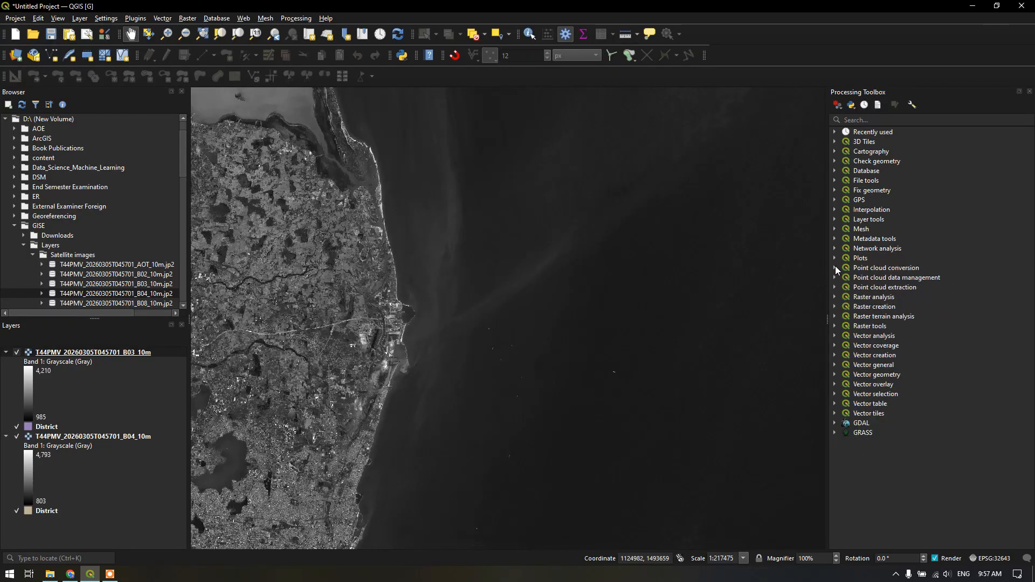
click(835, 305)
click(835, 305)
click(834, 314)
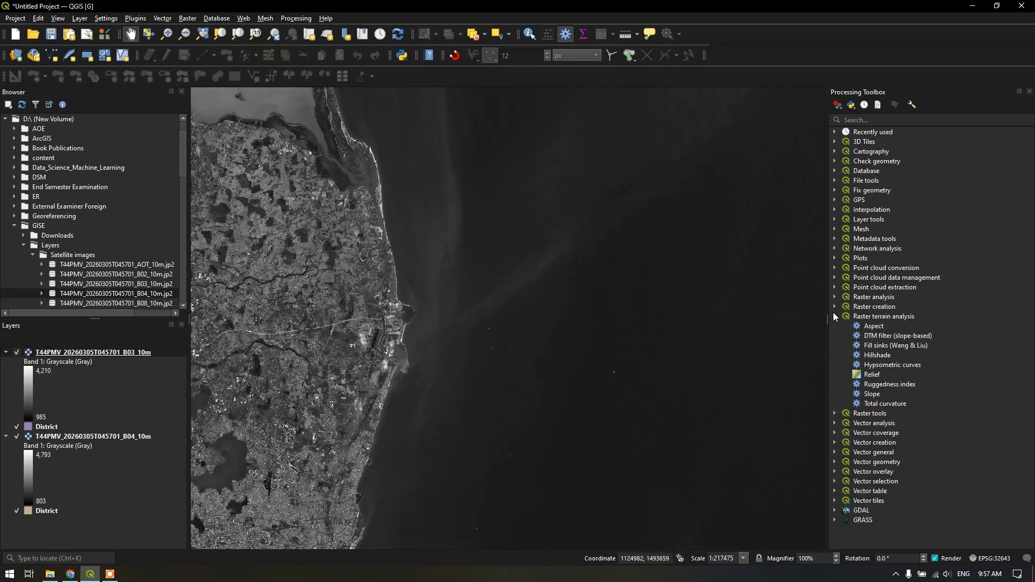
click(835, 316)
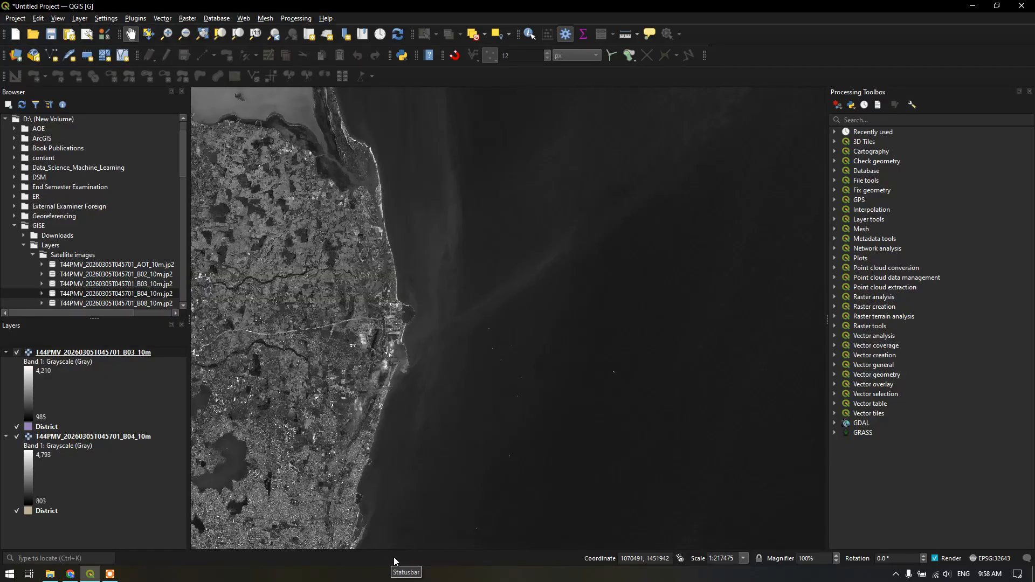
Save the project as "Welcome to QGIS" in the D:\GISE folder
drag(381, 279, 487, 278)
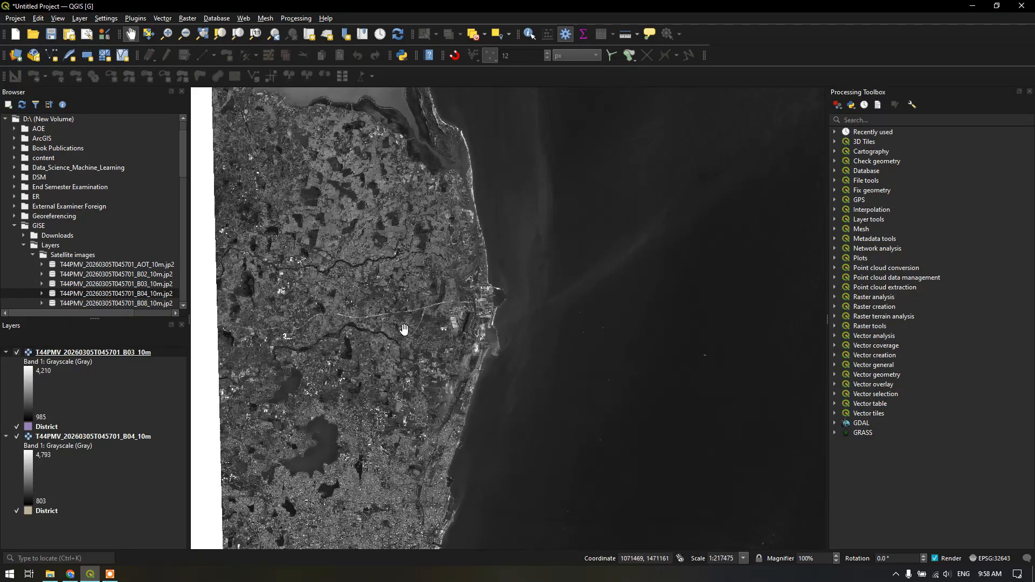
click(15, 19)
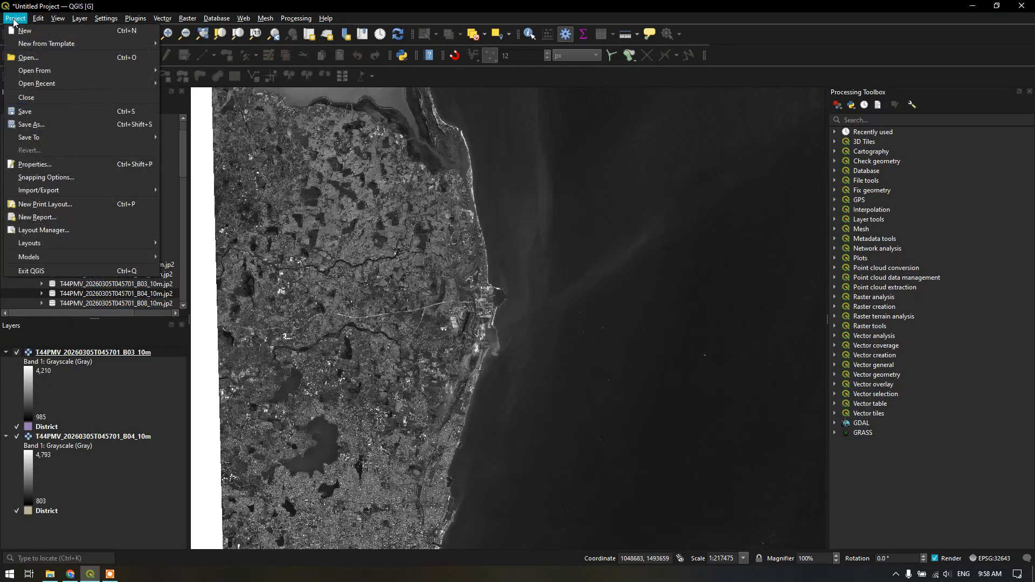
click(30, 111)
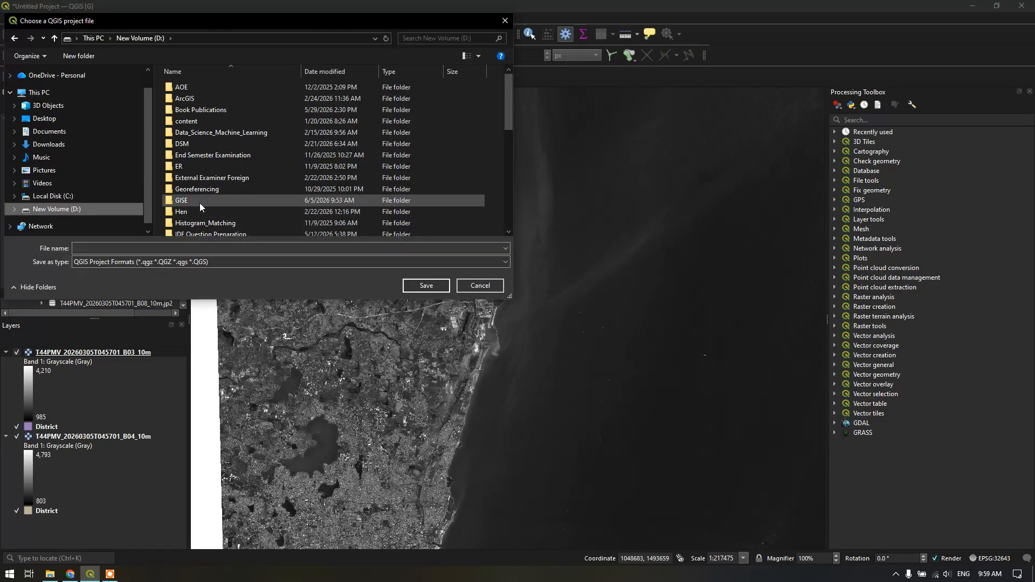
double_click(200, 201)
click(176, 247)
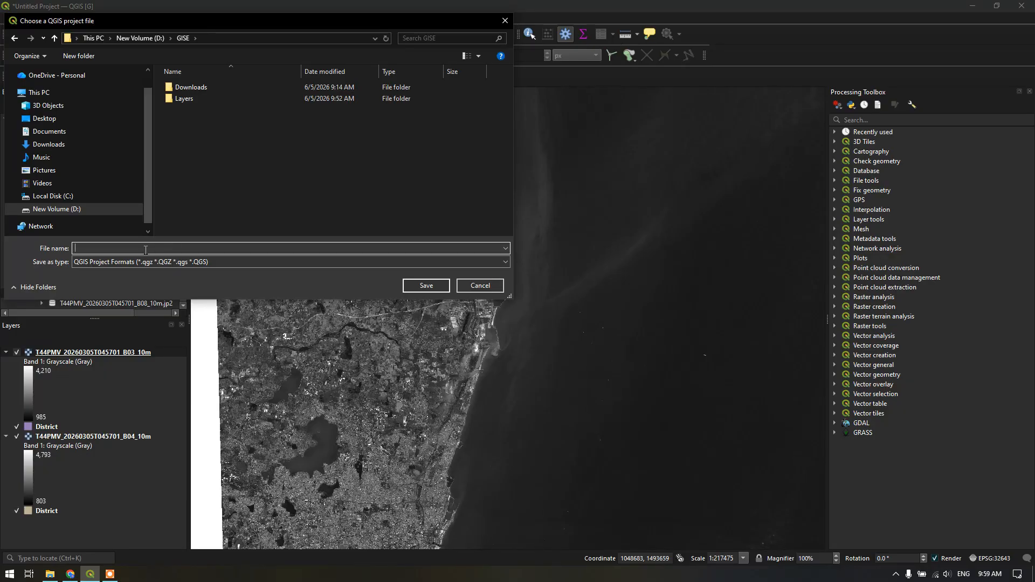
text(Welcome to QGIS)
click(426, 285)
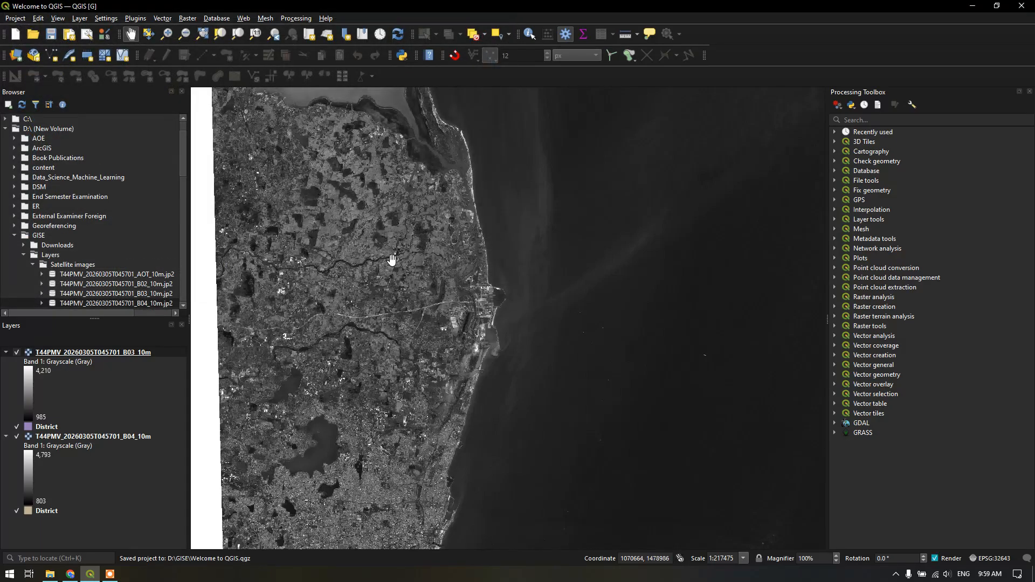
Open the saved project "Welcome to QGIS" from the D:\GISE folder
click(21, 19)
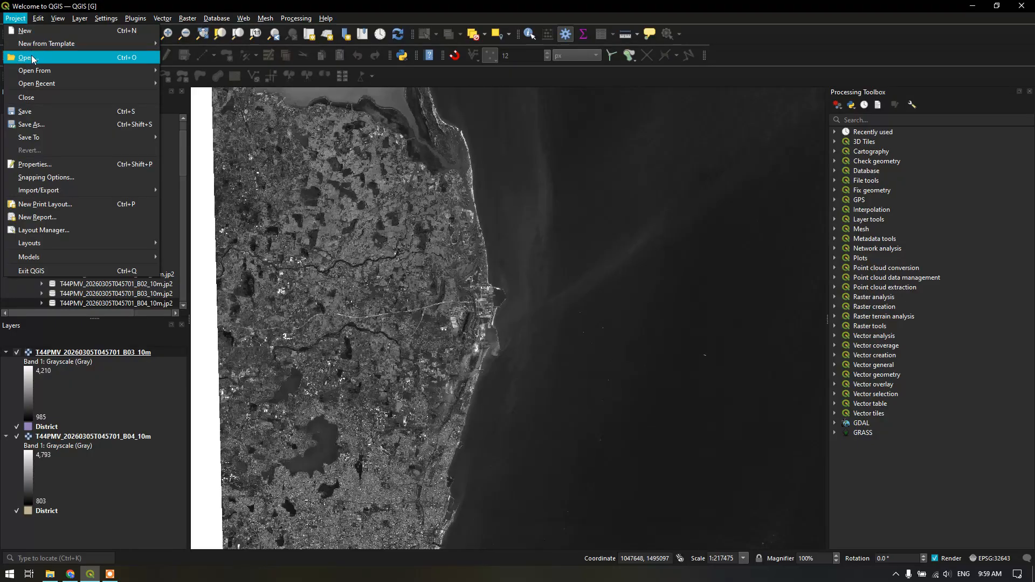
click(32, 58)
click(265, 111)
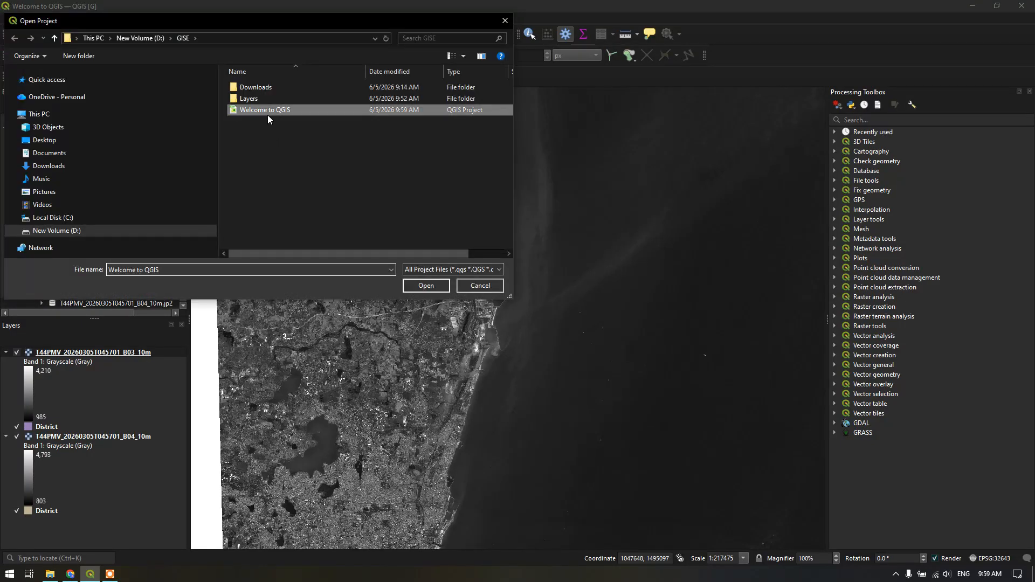
click(426, 285)
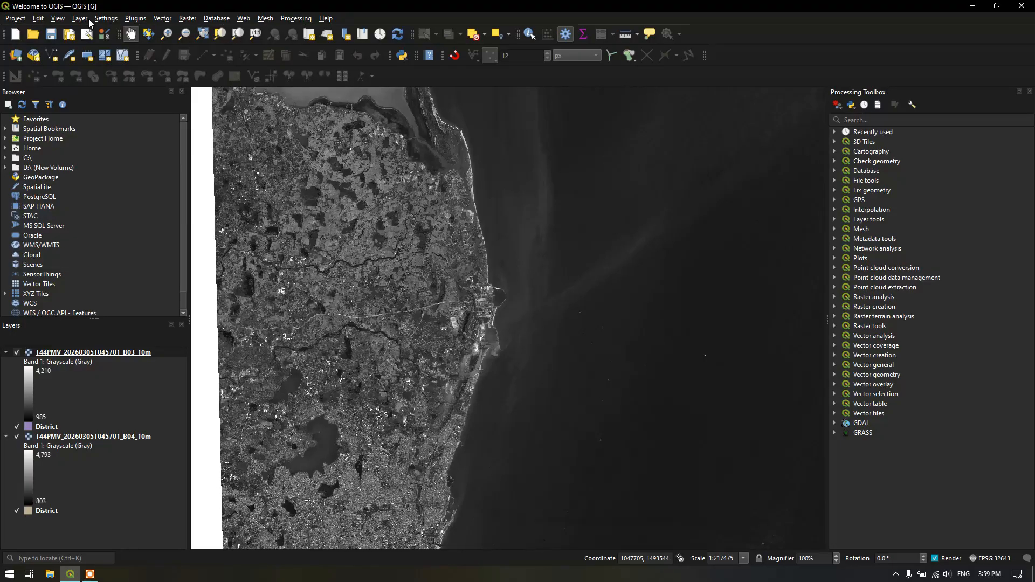
Search the not-installed plugins for "QuickMap" and install NextGIS QuickMapServices
click(138, 18)
click(146, 31)
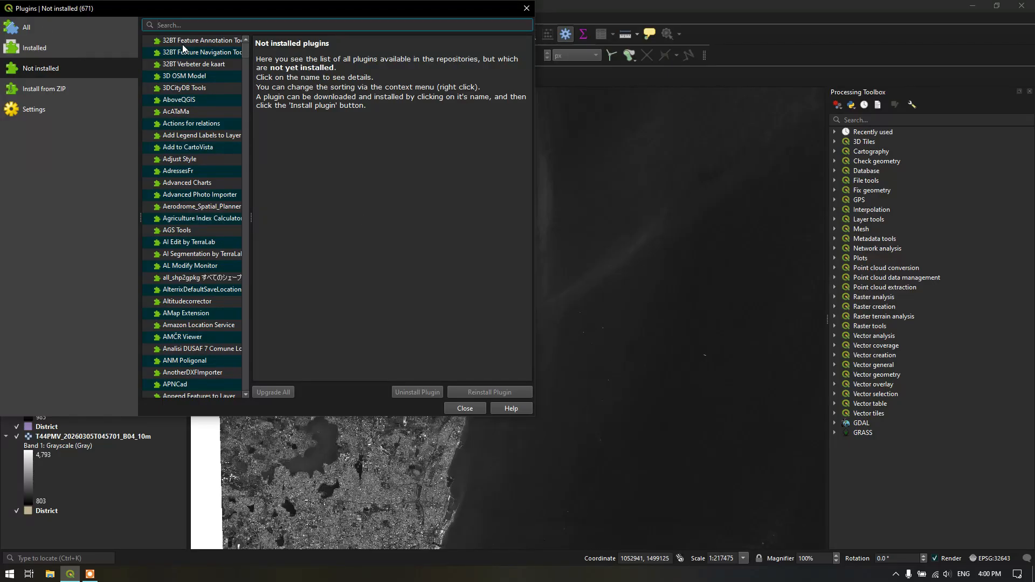
text(QuickMap)
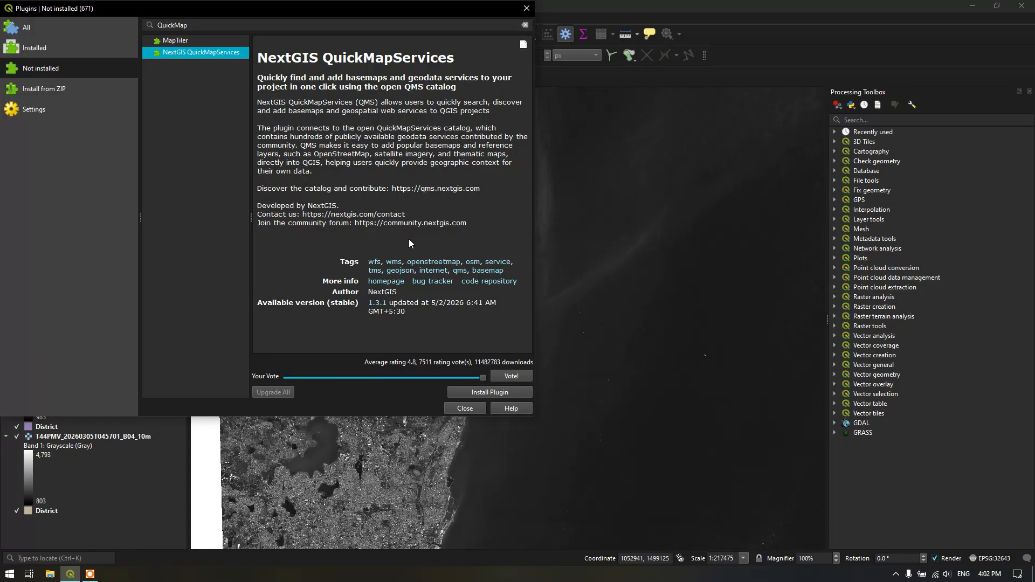
click(490, 393)
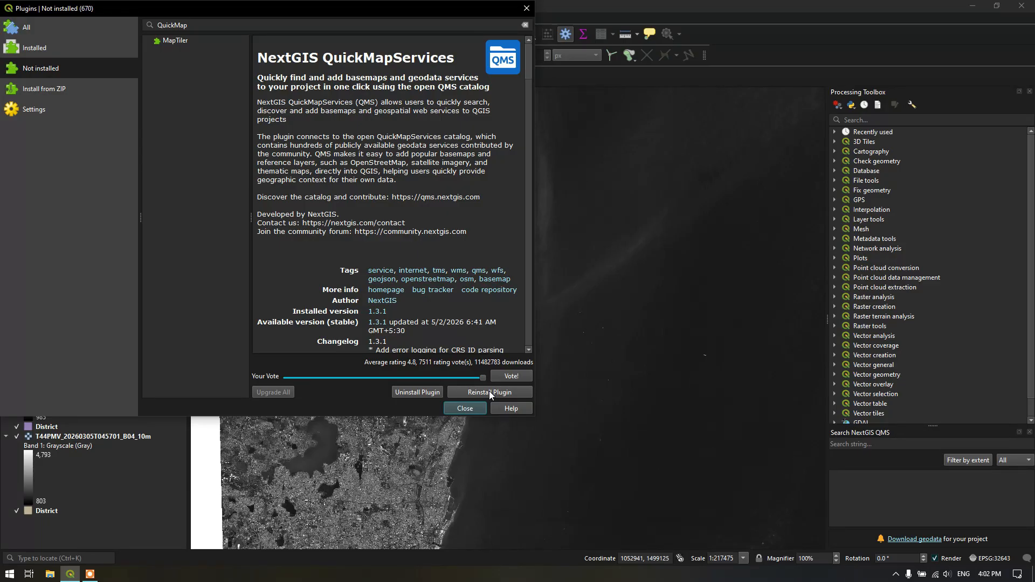
Search the not-installed plugins for "Semi" and install the Semi-Automatic Classification Plugin
drag(196, 25, 149, 24)
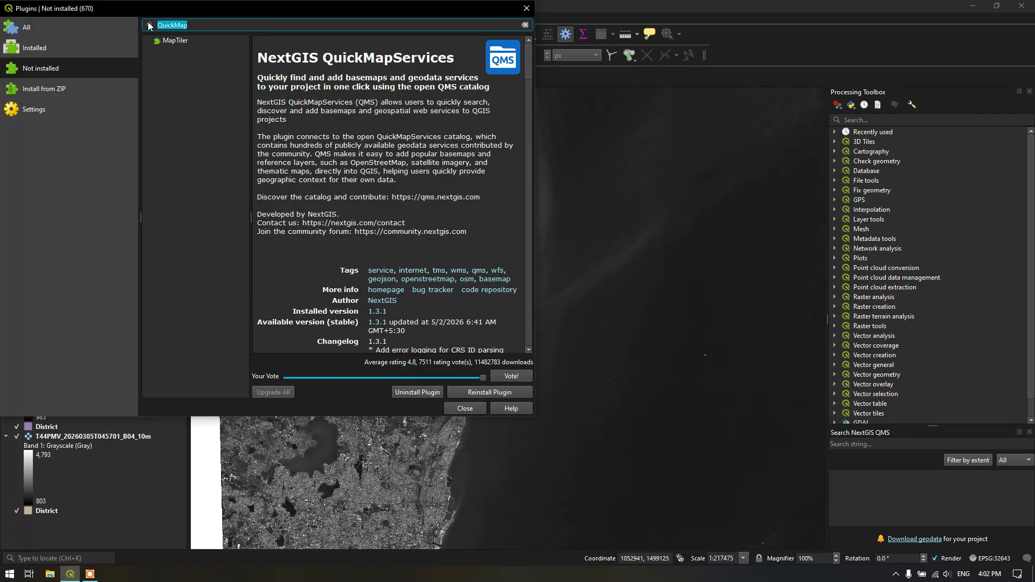
text(Semi)
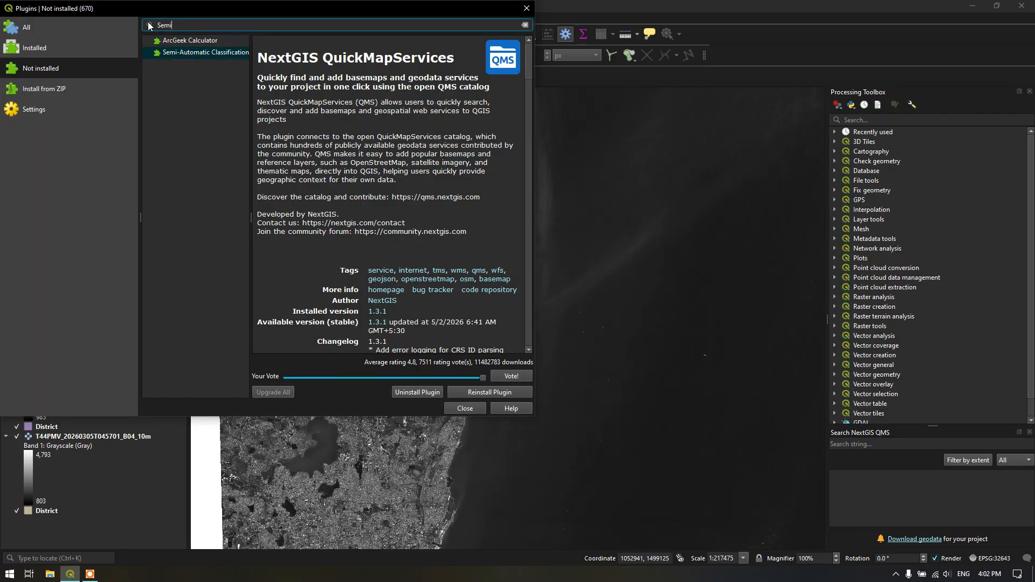
click(185, 53)
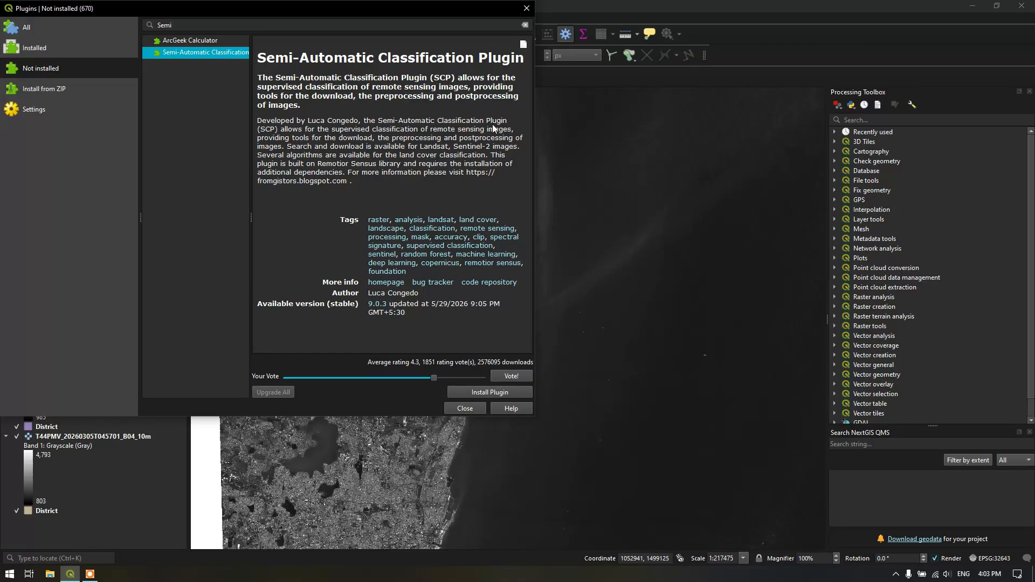
click(467, 392)
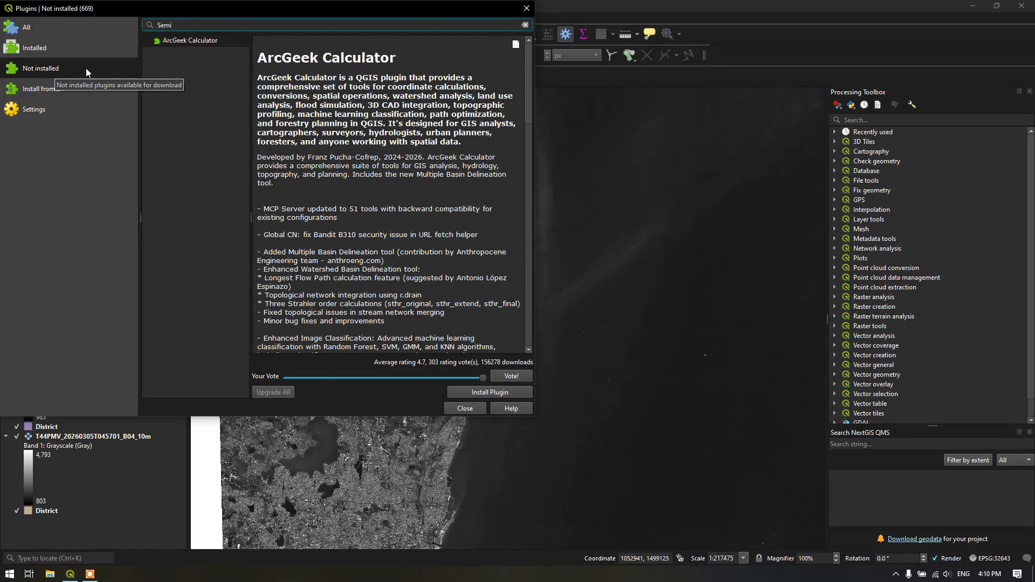
Search the not-installed plugins for "HCMGIS" and install the HCMGIS plugin
double_click(182, 25)
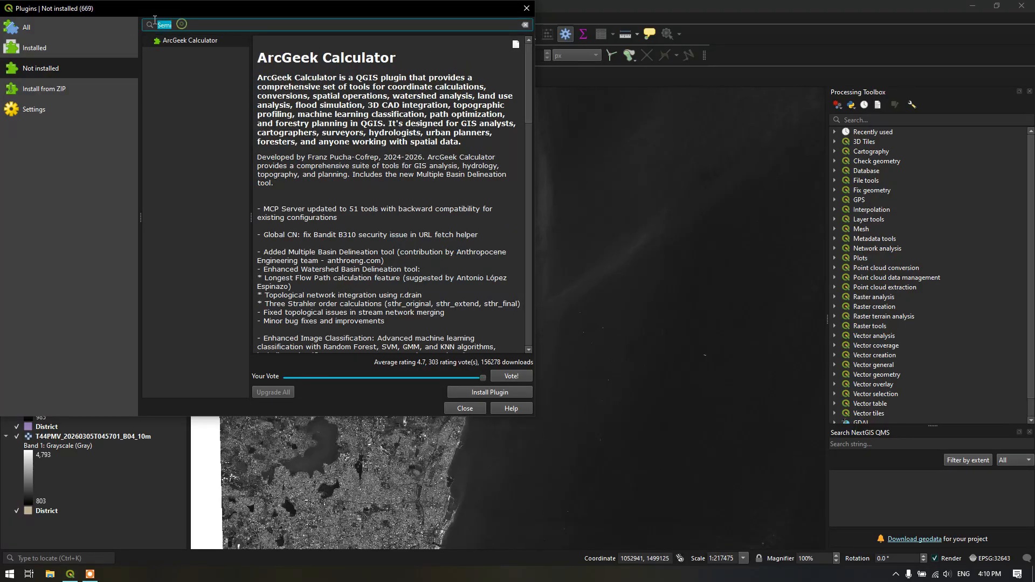
text(HCMGIS)
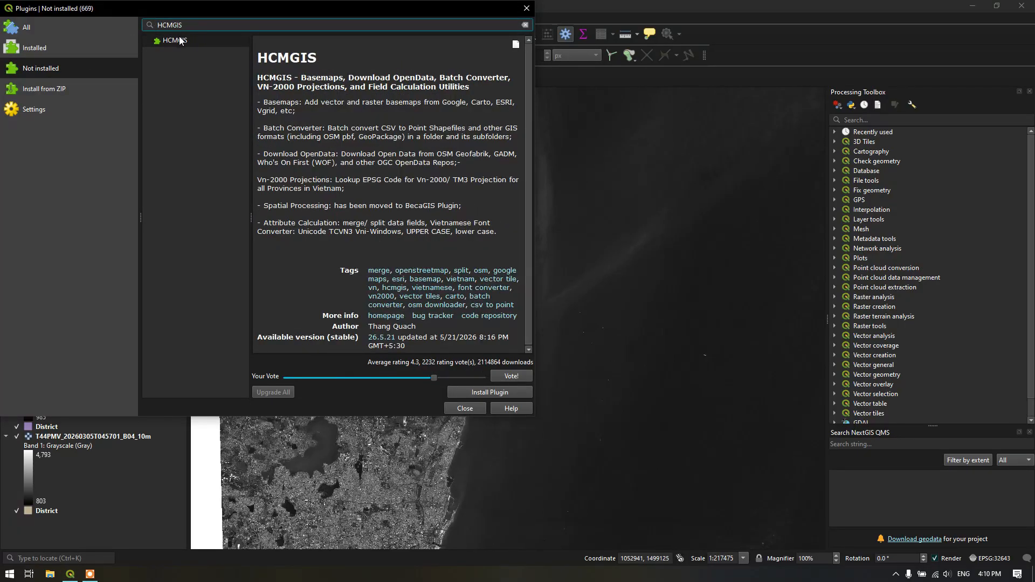
click(182, 41)
click(489, 393)
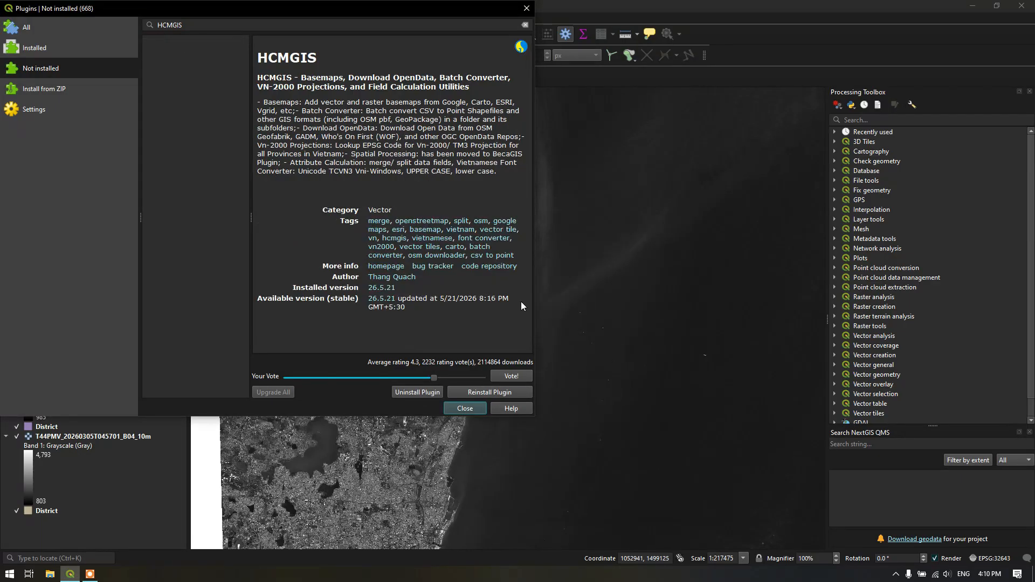
Close the plugin manager and add the ESRI Artificial Sky Brightness basemap from QuickMapServices
click(466, 409)
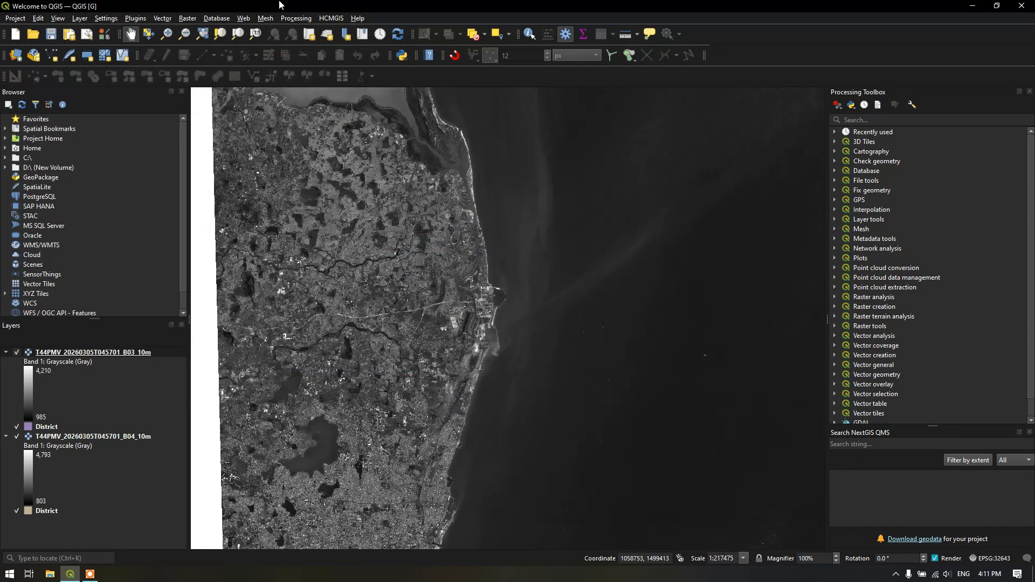
click(243, 21)
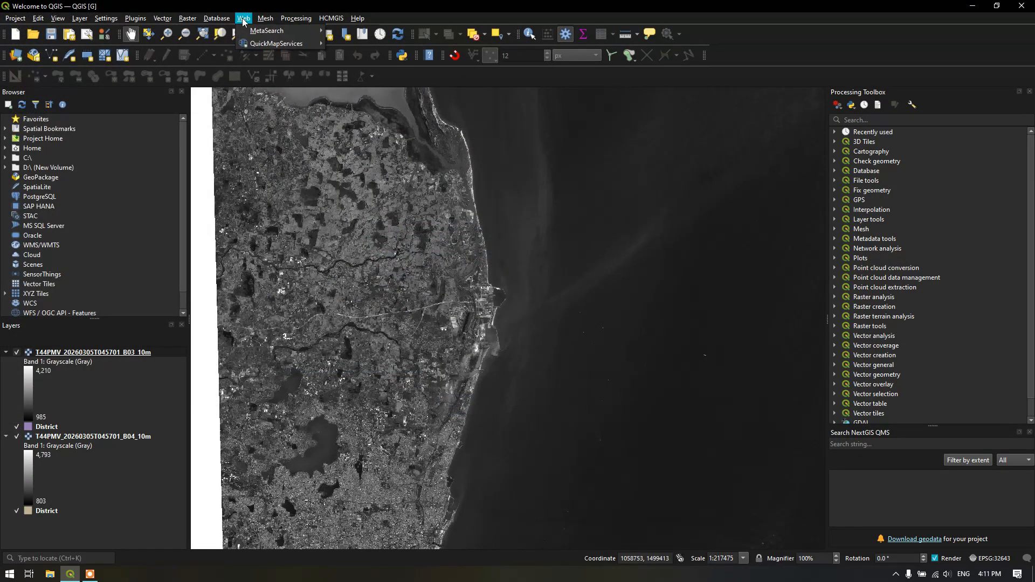
mouse_move(278, 44)
mouse_move(362, 46)
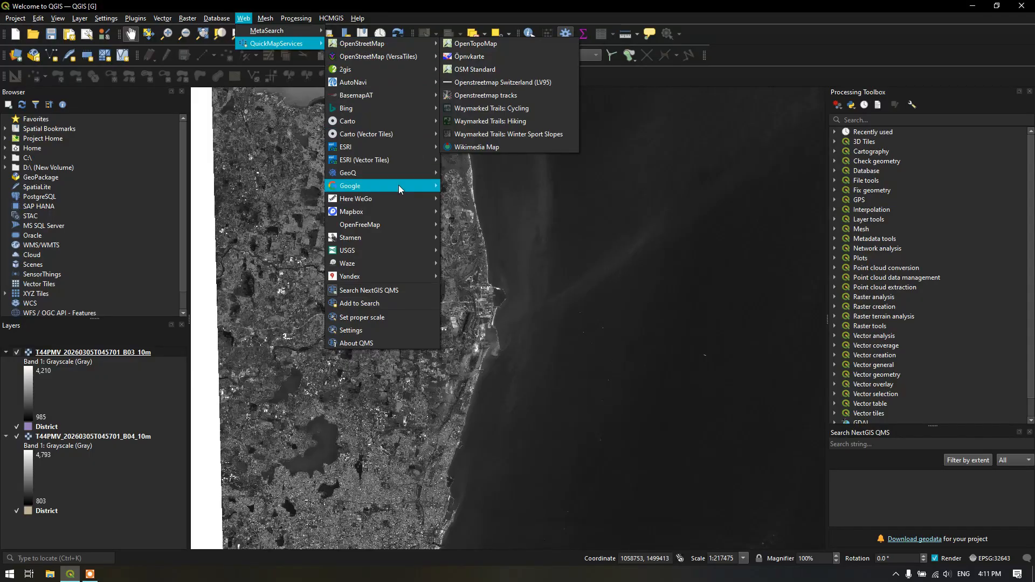
mouse_move(383, 146)
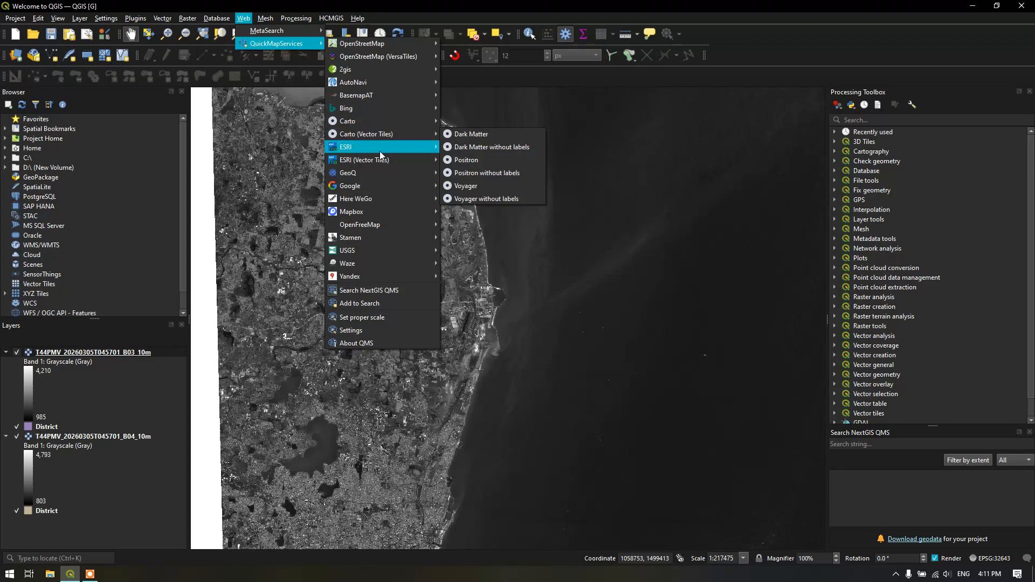
click(480, 147)
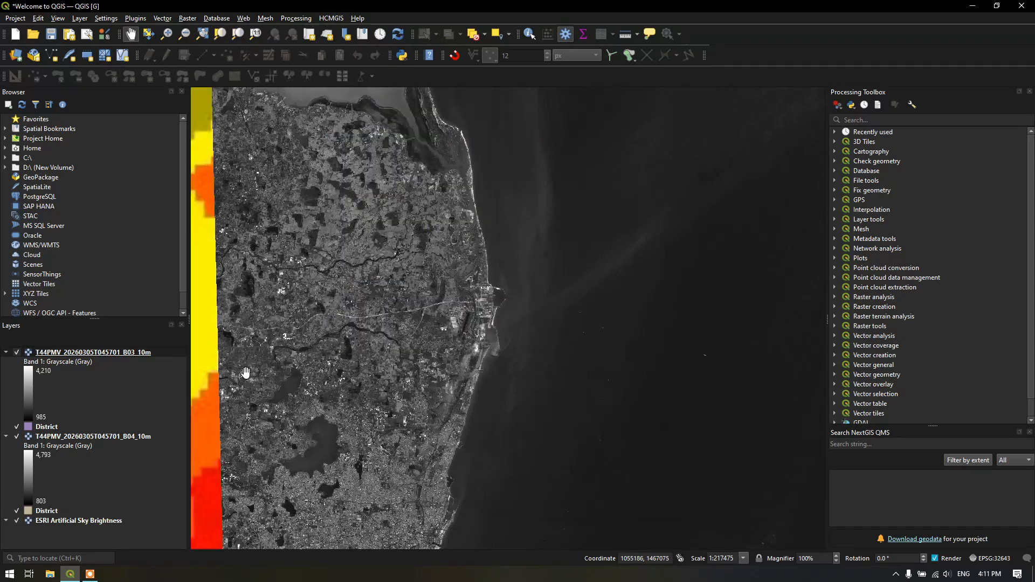
Hide the B03 and B04 raster layers and both District layers so only the sky brightness basemap is displayed
click(16, 353)
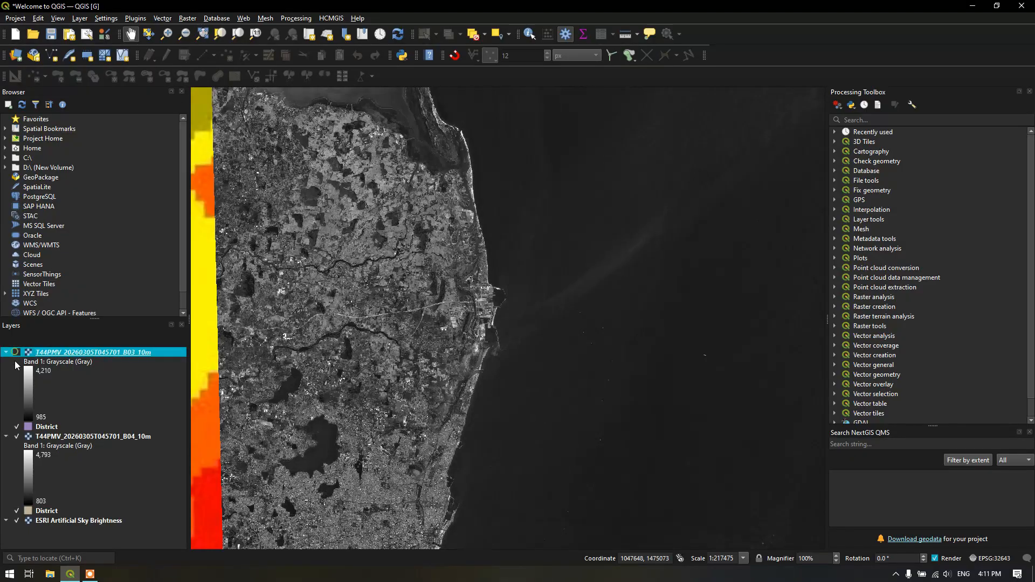
click(17, 436)
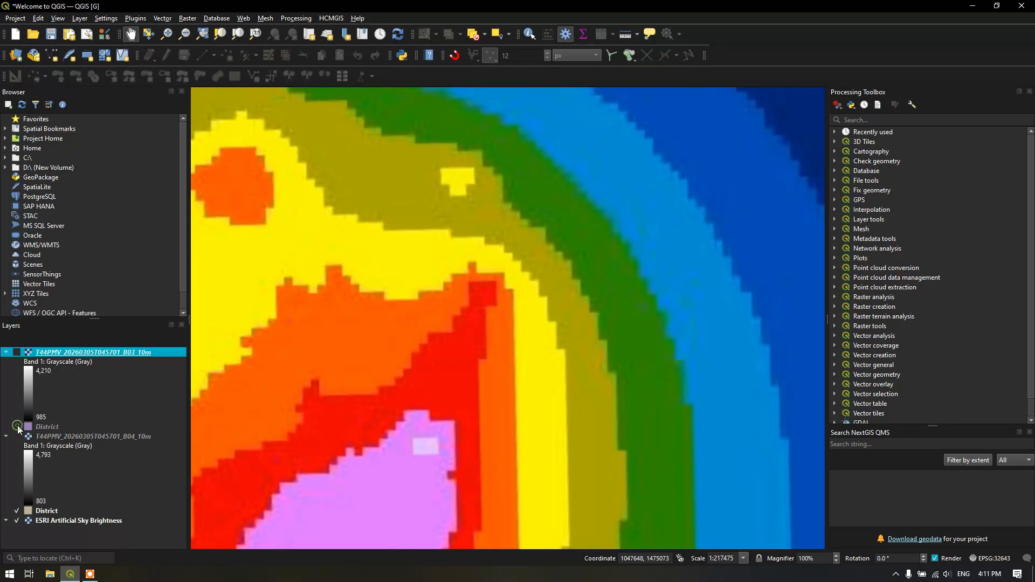
click(18, 511)
scroll(335, 279, down, 3)
drag(337, 282, 429, 294)
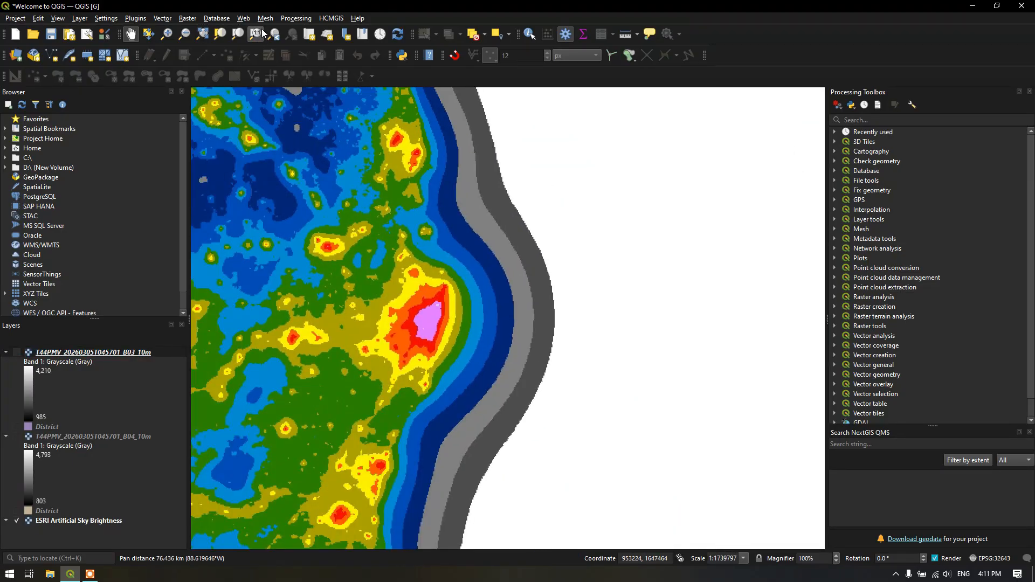
Add the Google Hybrid basemap from QuickMapServices and move it above the ESRI Artificial Sky Brightness layer
click(247, 18)
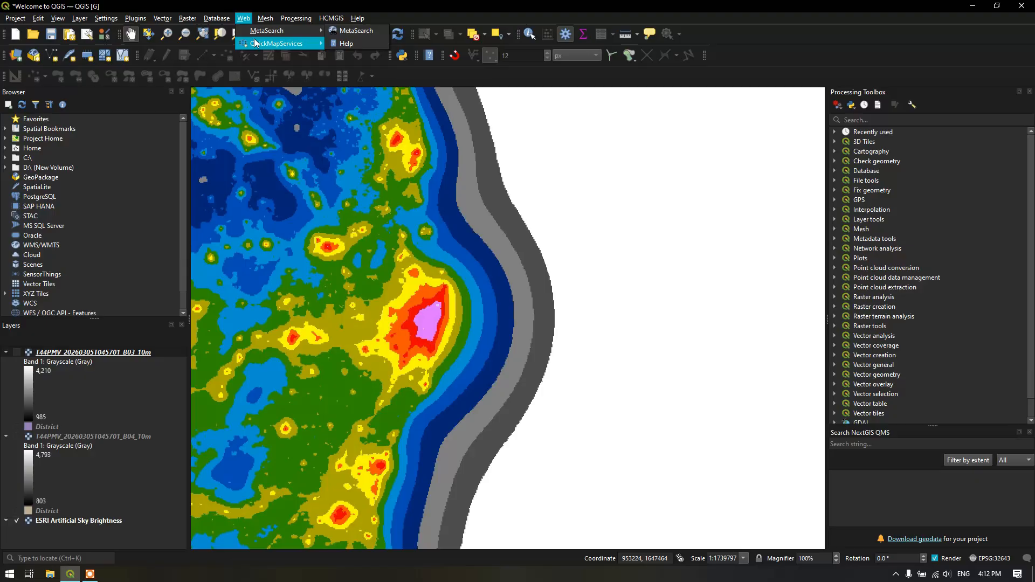
mouse_move(362, 188)
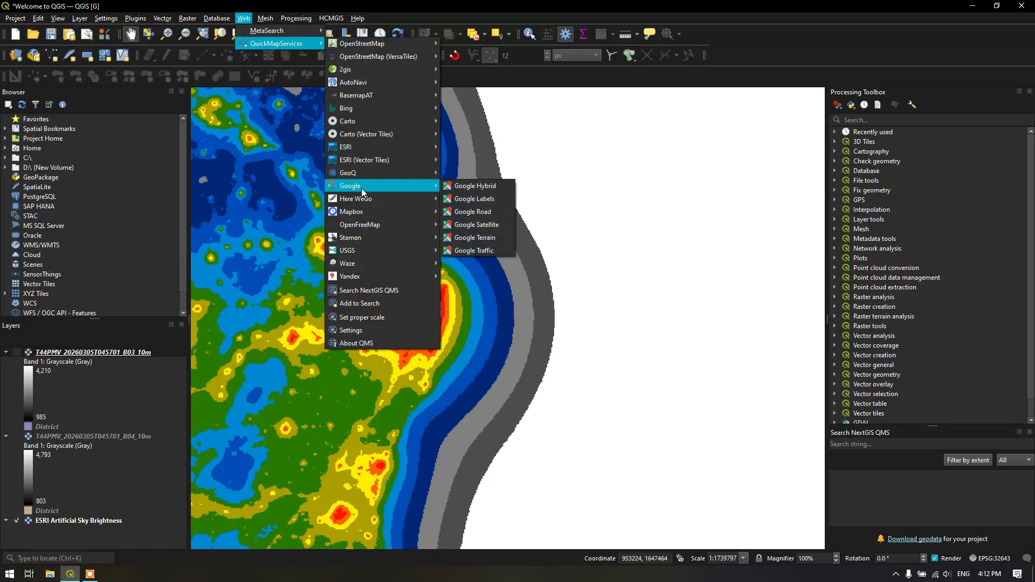
click(480, 185)
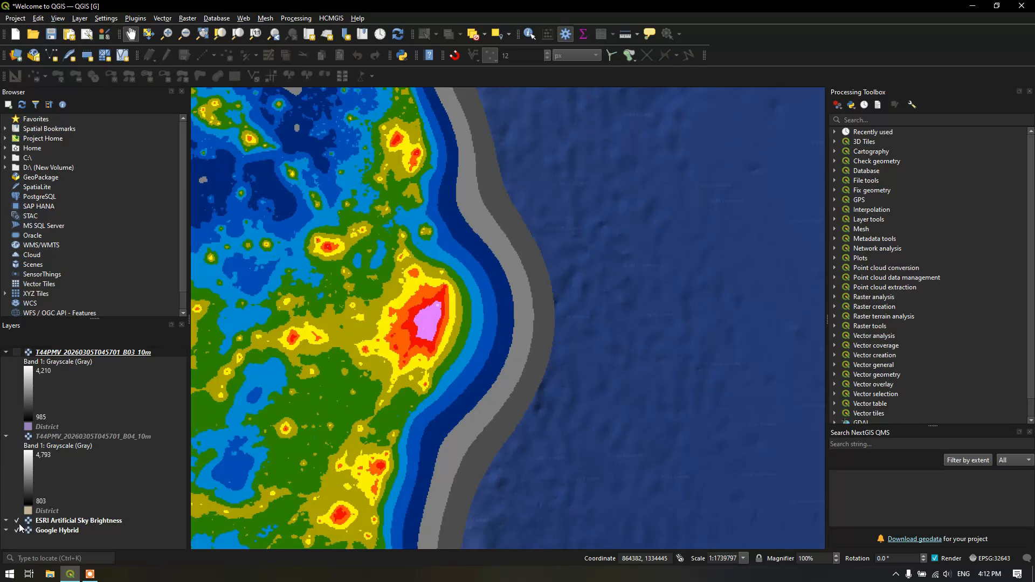
click(52, 531)
drag(65, 533, 82, 517)
scroll(511, 315, up, 8)
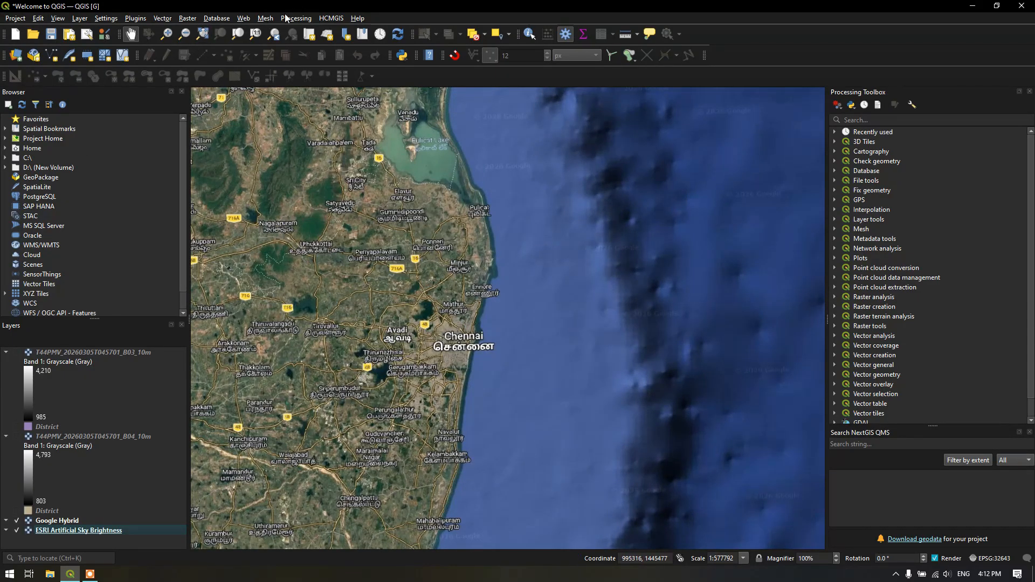
Add the Esri Street basemap from HCMGIS and move it above the Google Hybrid layer
click(324, 20)
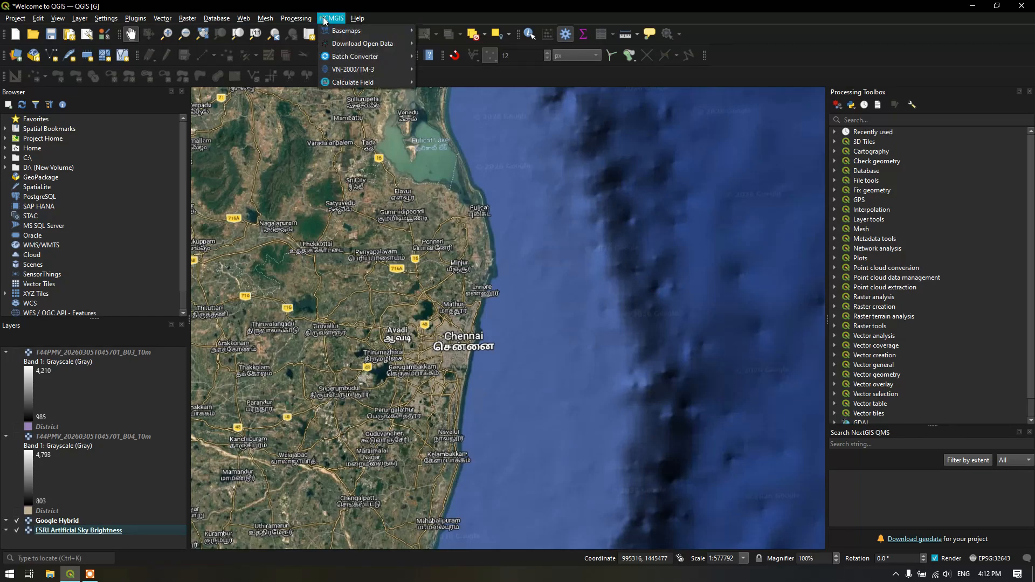
mouse_move(345, 30)
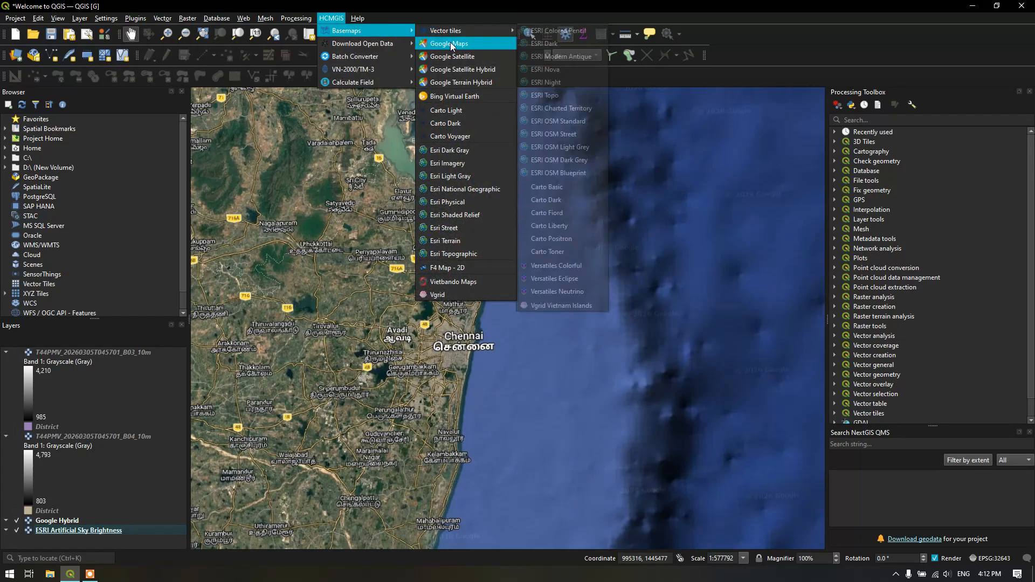
click(462, 228)
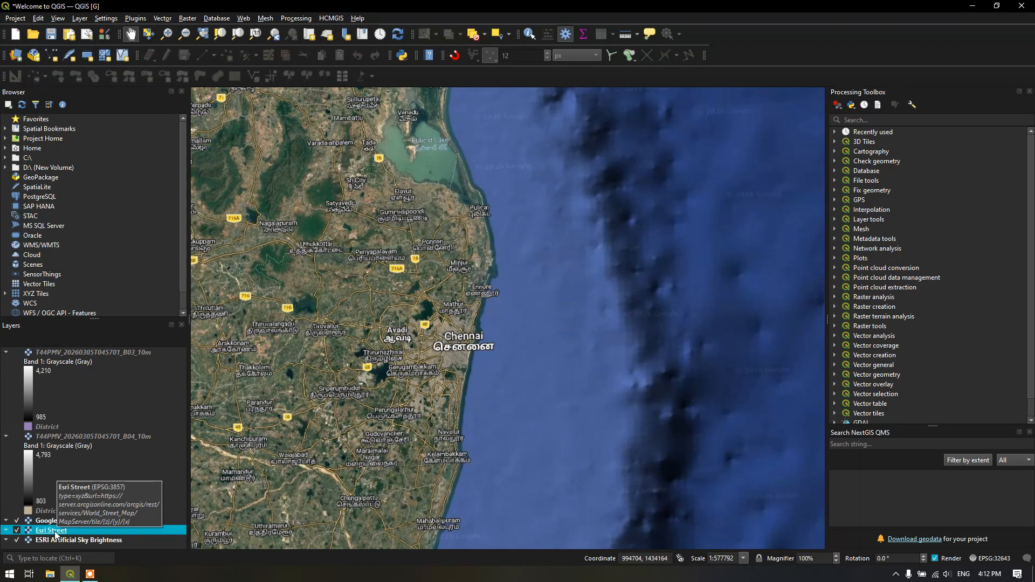
drag(55, 532, 76, 518)
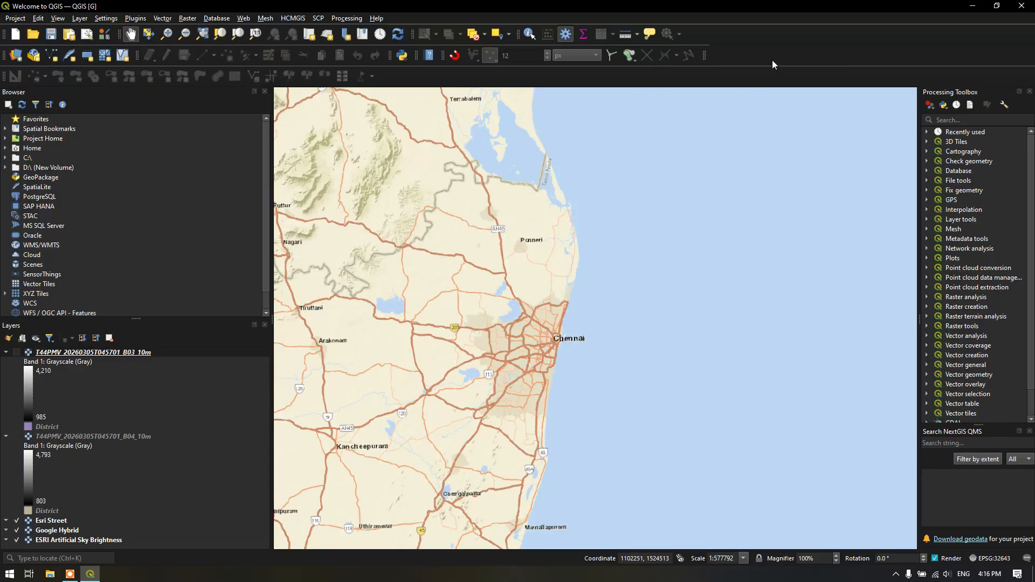
Show the SCP Dock panel of the Semi-Automatic Classification Plugin
right_click(774, 58)
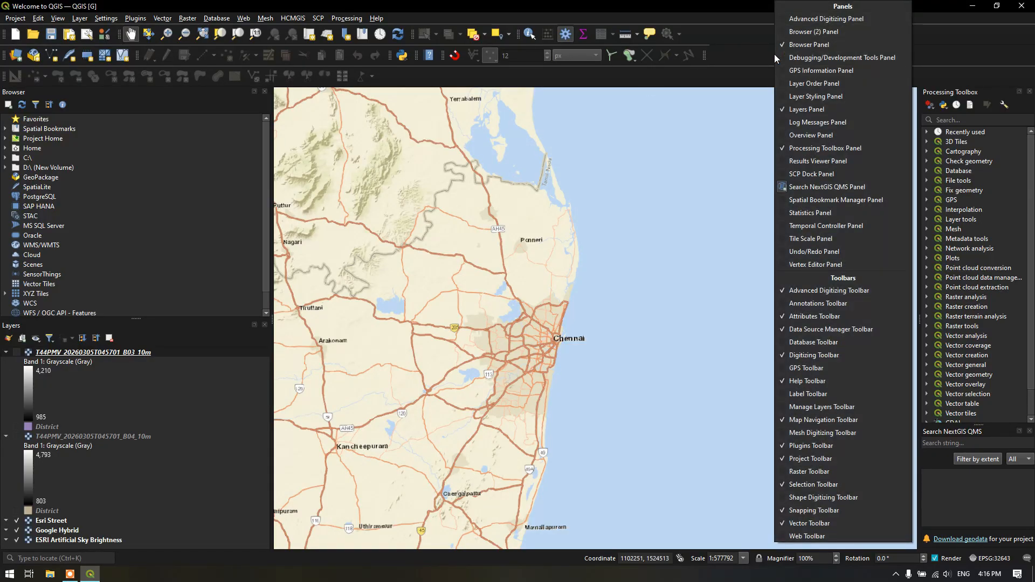
click(782, 174)
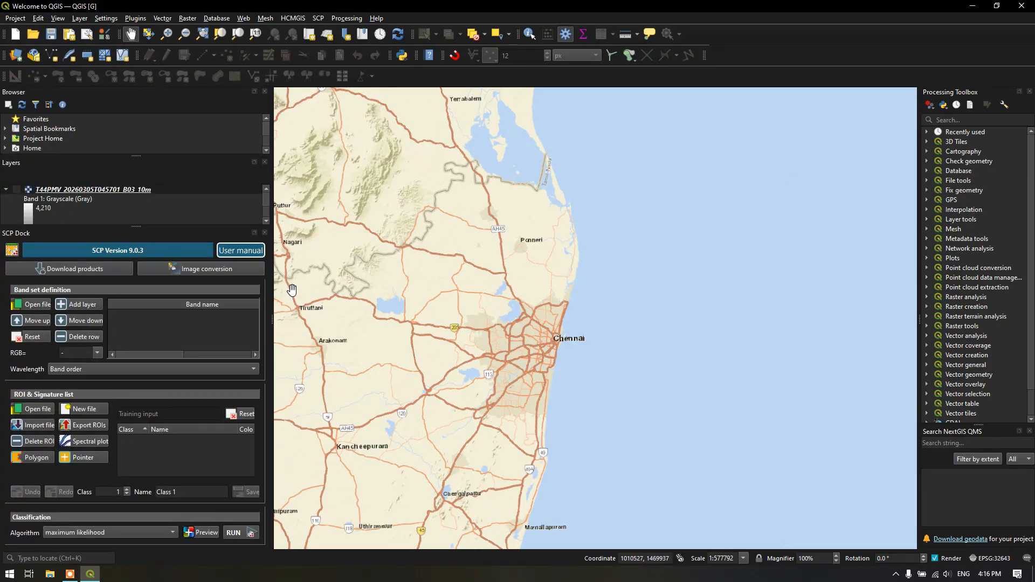